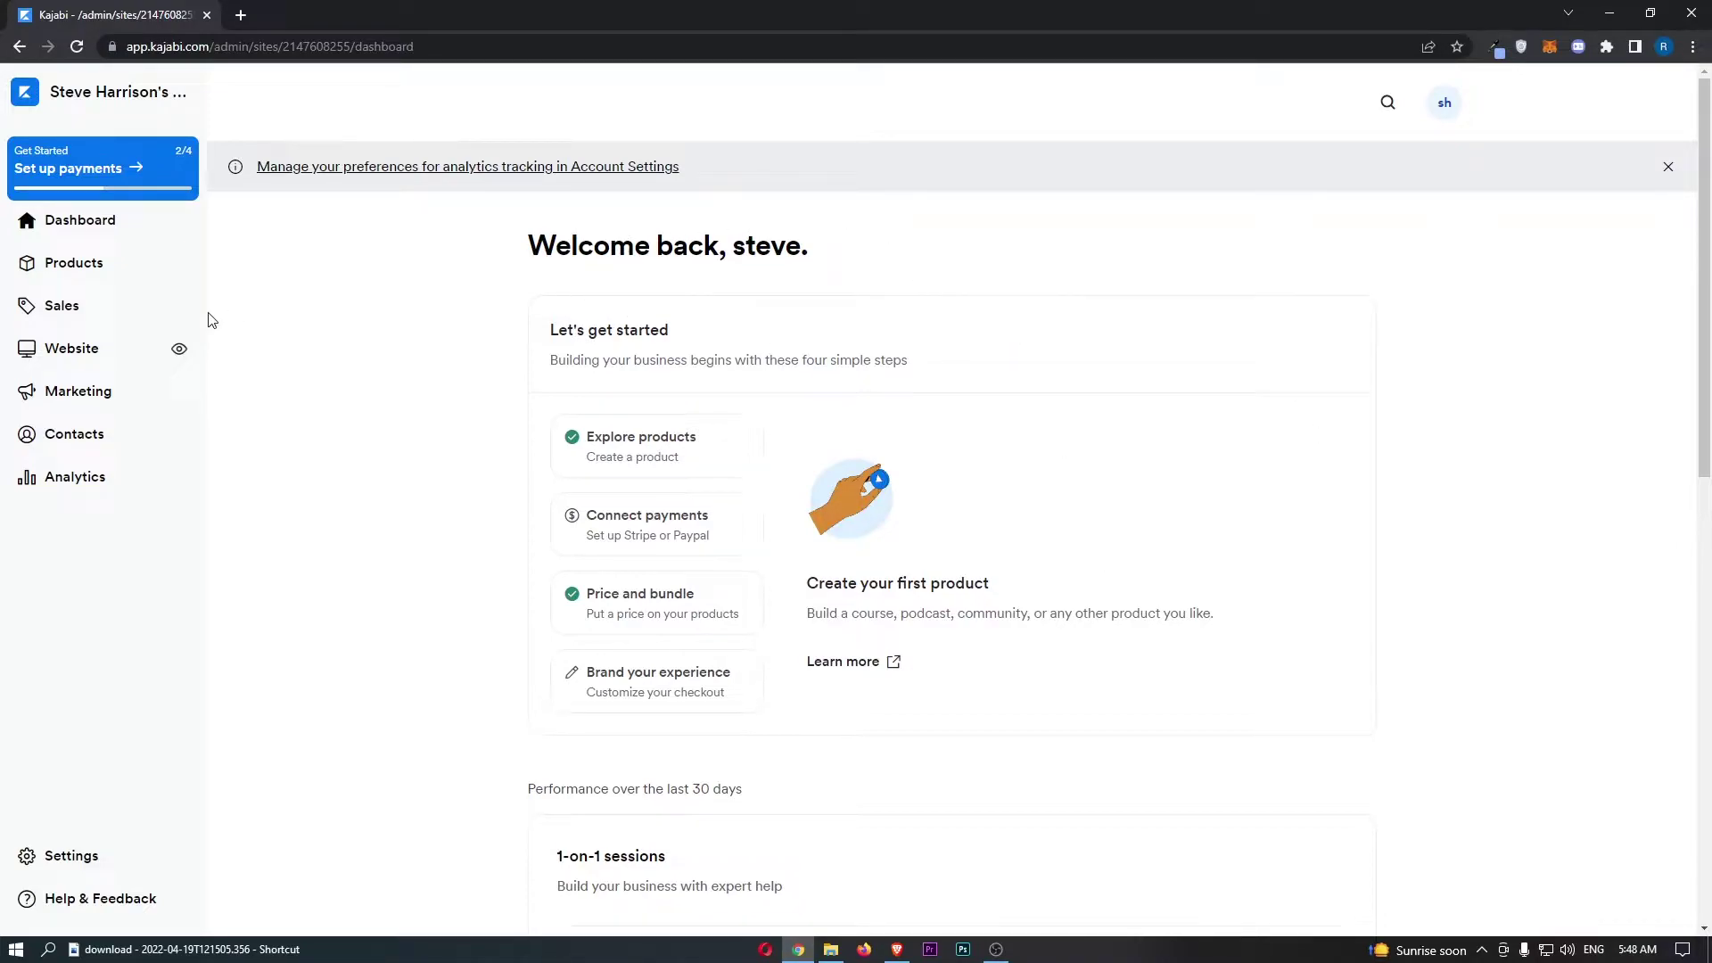
# Start a new Kajabi product from Products and choose Podcast as its type
pyautogui.click(79, 269)
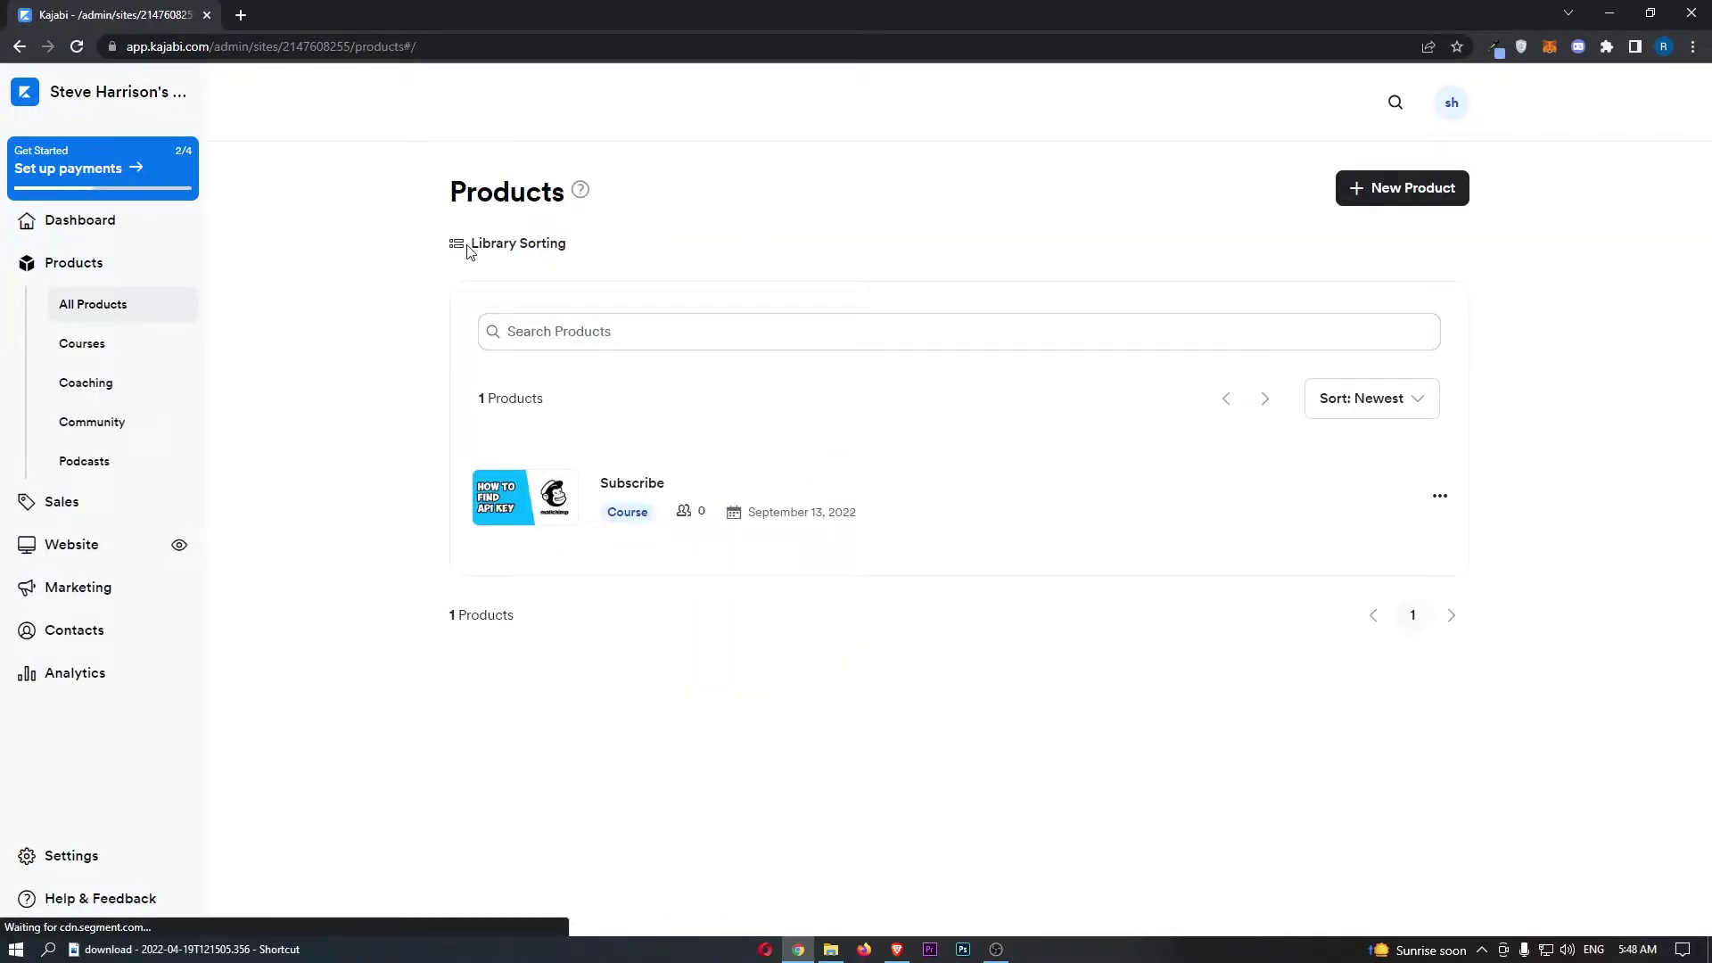
pyautogui.click(1376, 198)
pyautogui.moveTo(220, 177); pyautogui.dragTo(553, 176)
pyautogui.click(560, 169)
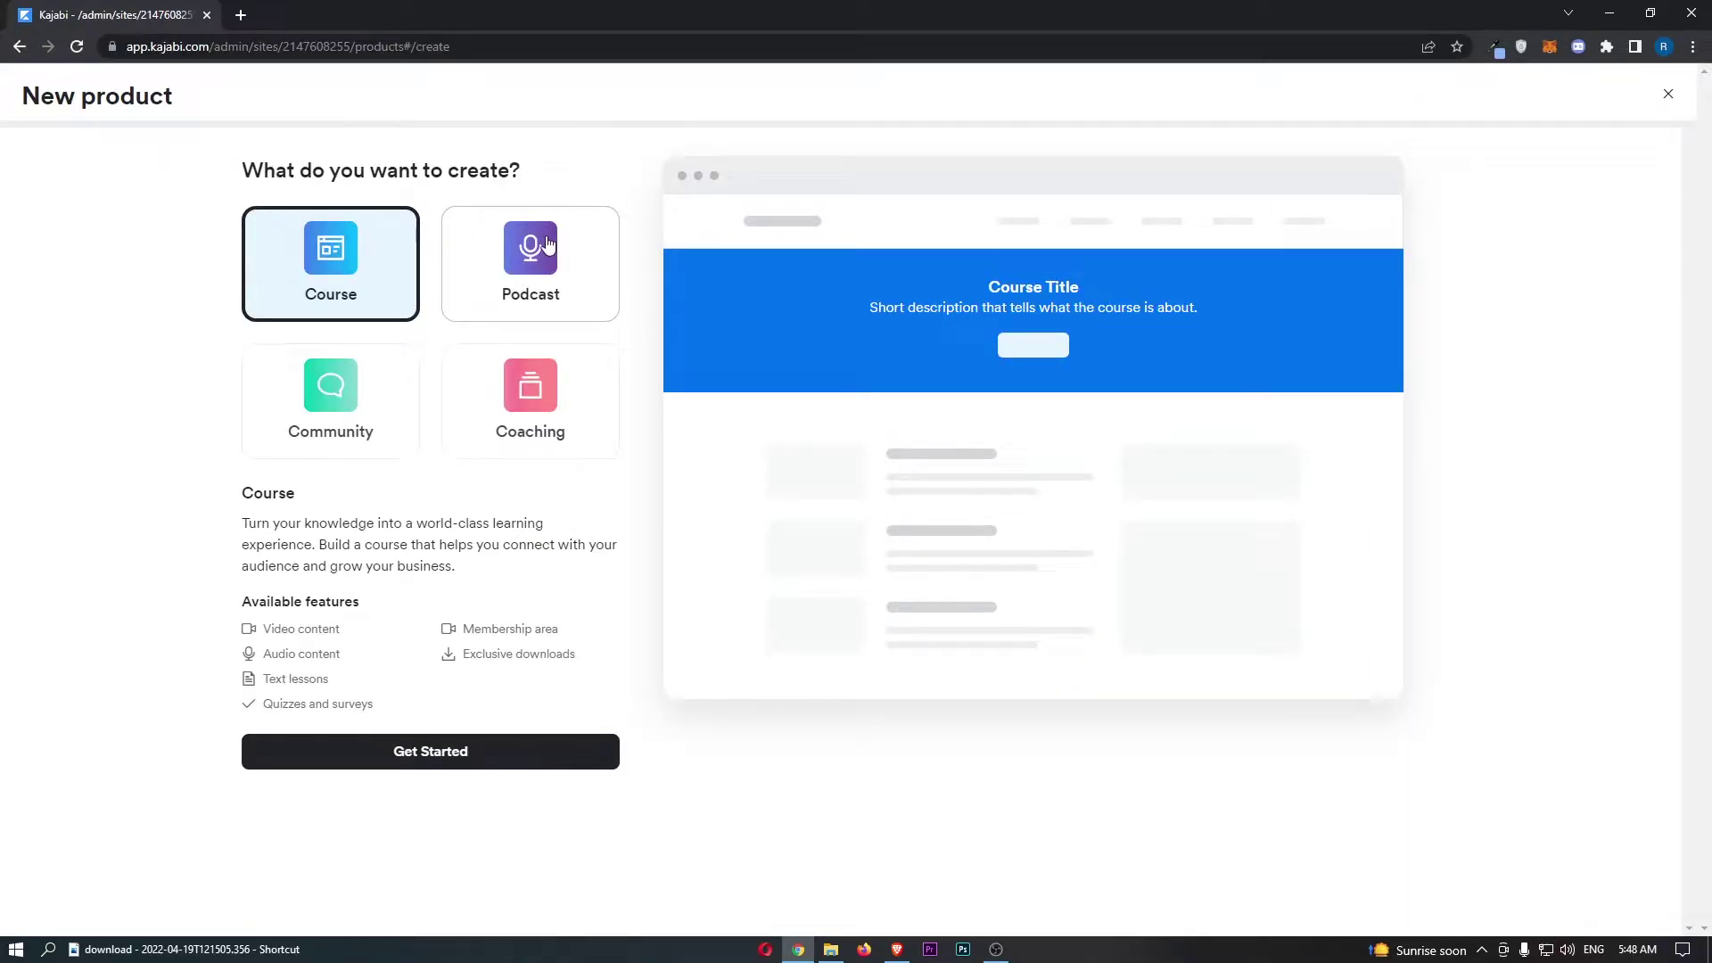
pyautogui.click(526, 258)
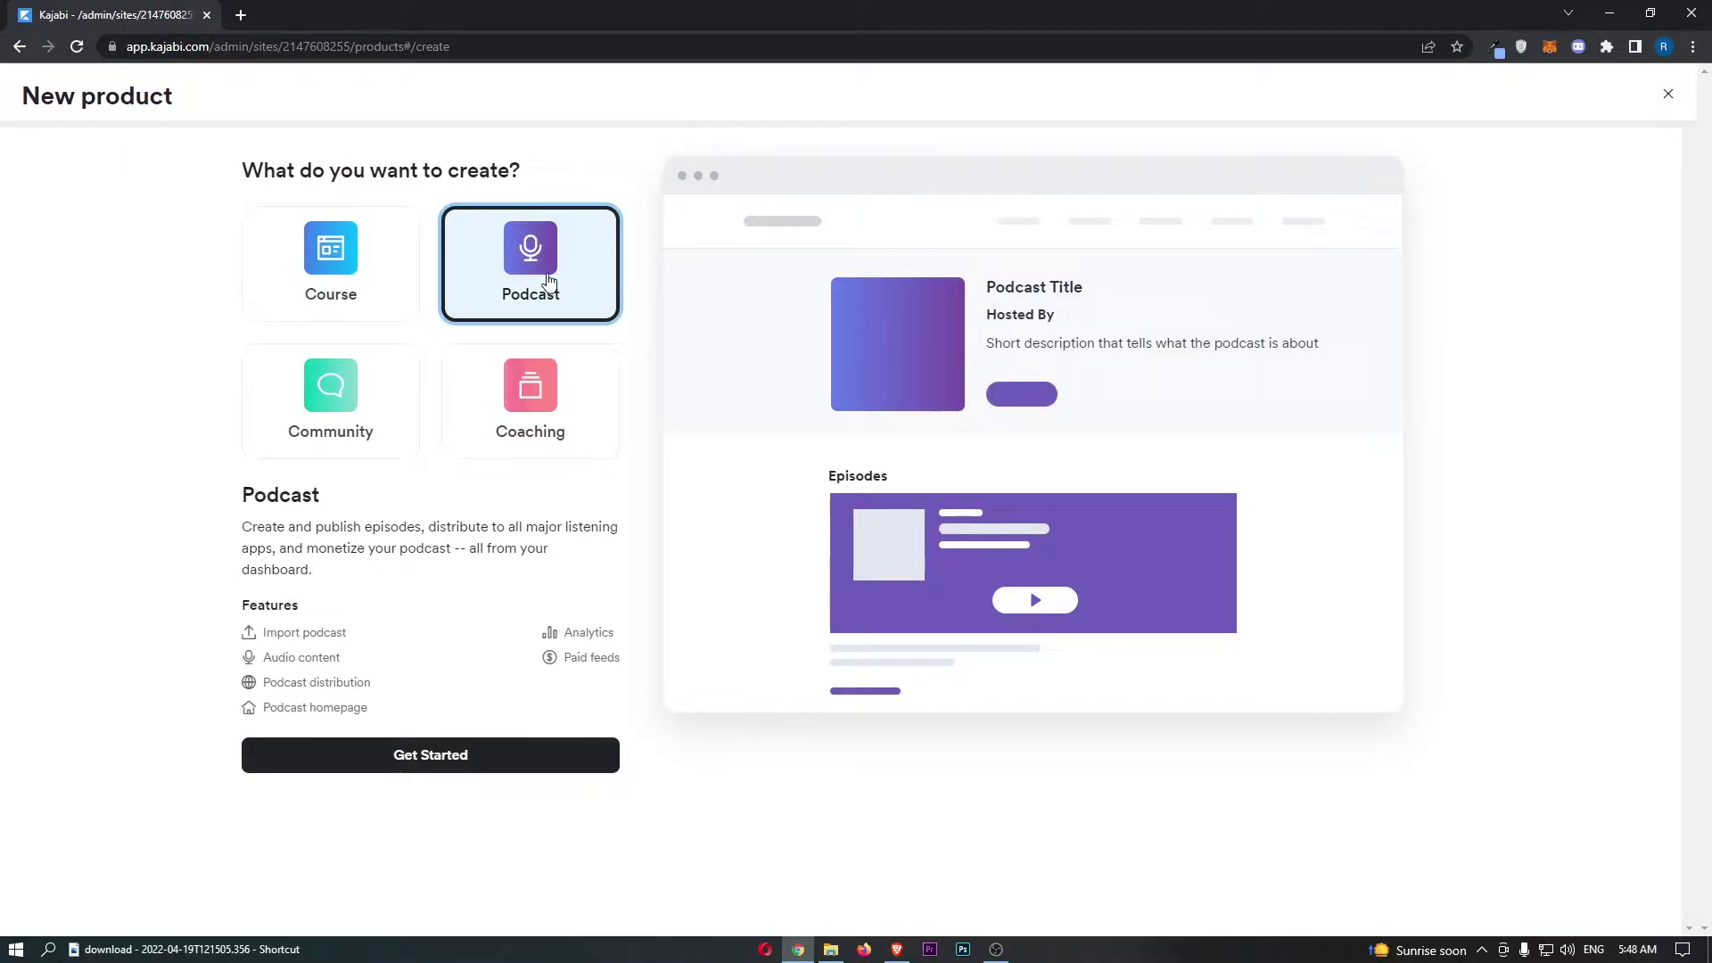
# Choose to create a new podcast from scratch and continue
pyautogui.click(456, 754)
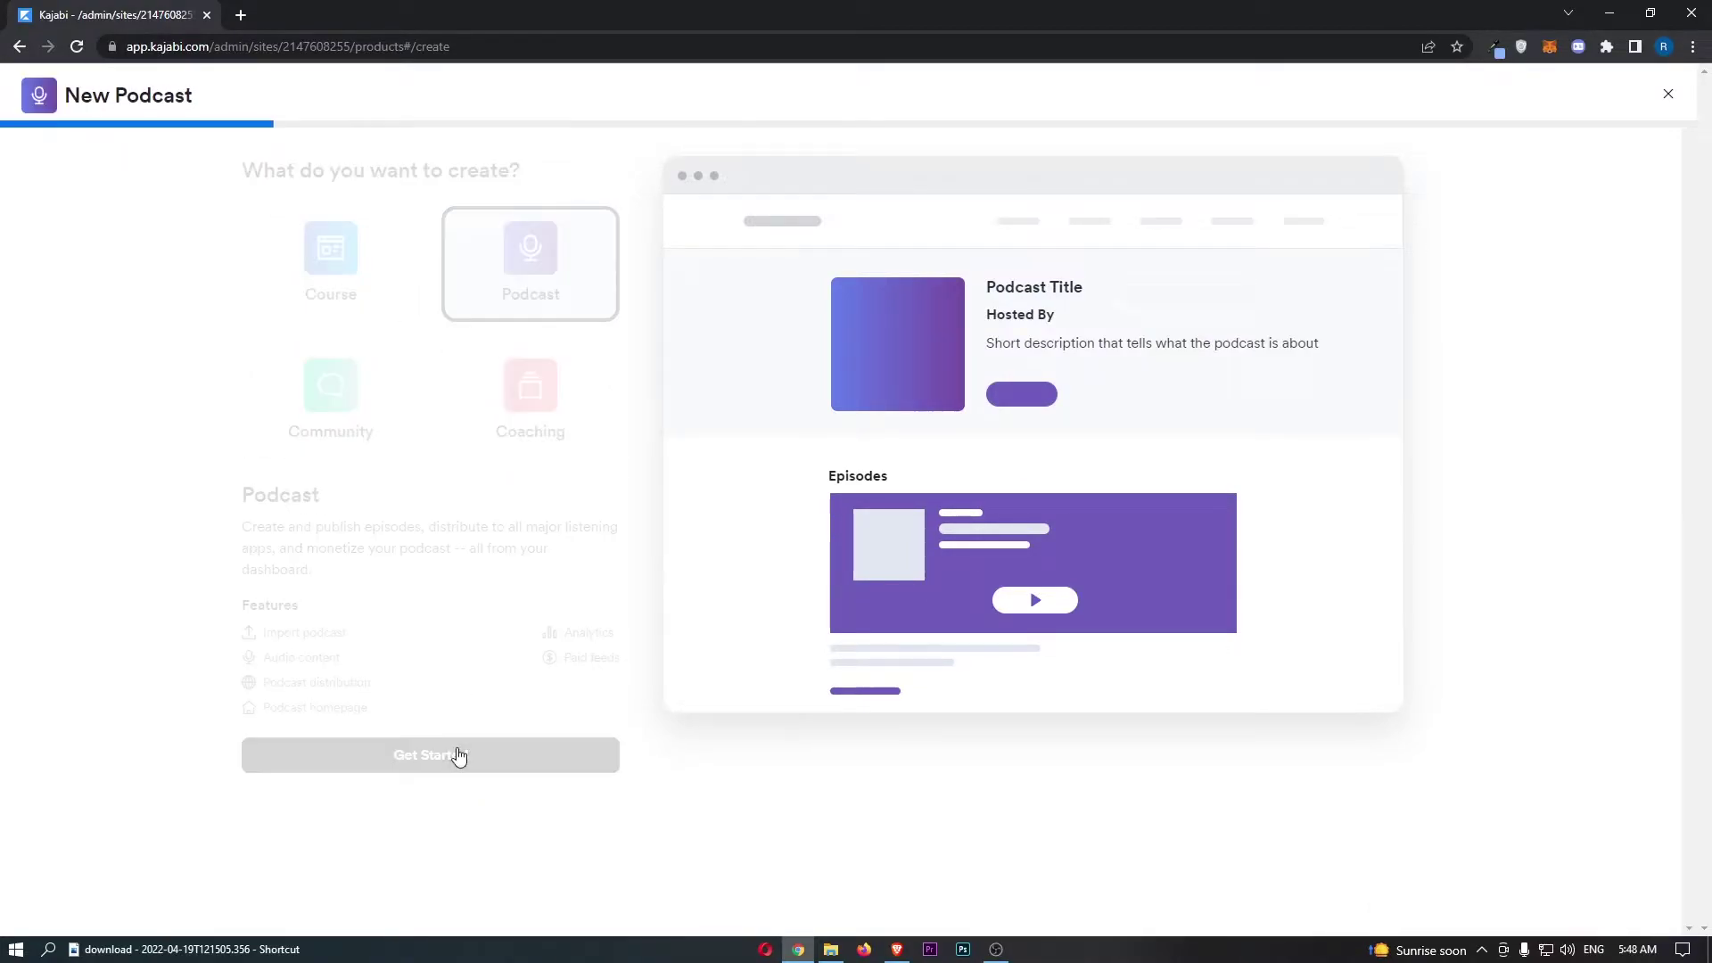
pyautogui.moveTo(241, 176); pyautogui.dragTo(559, 215)
pyautogui.click(546, 213)
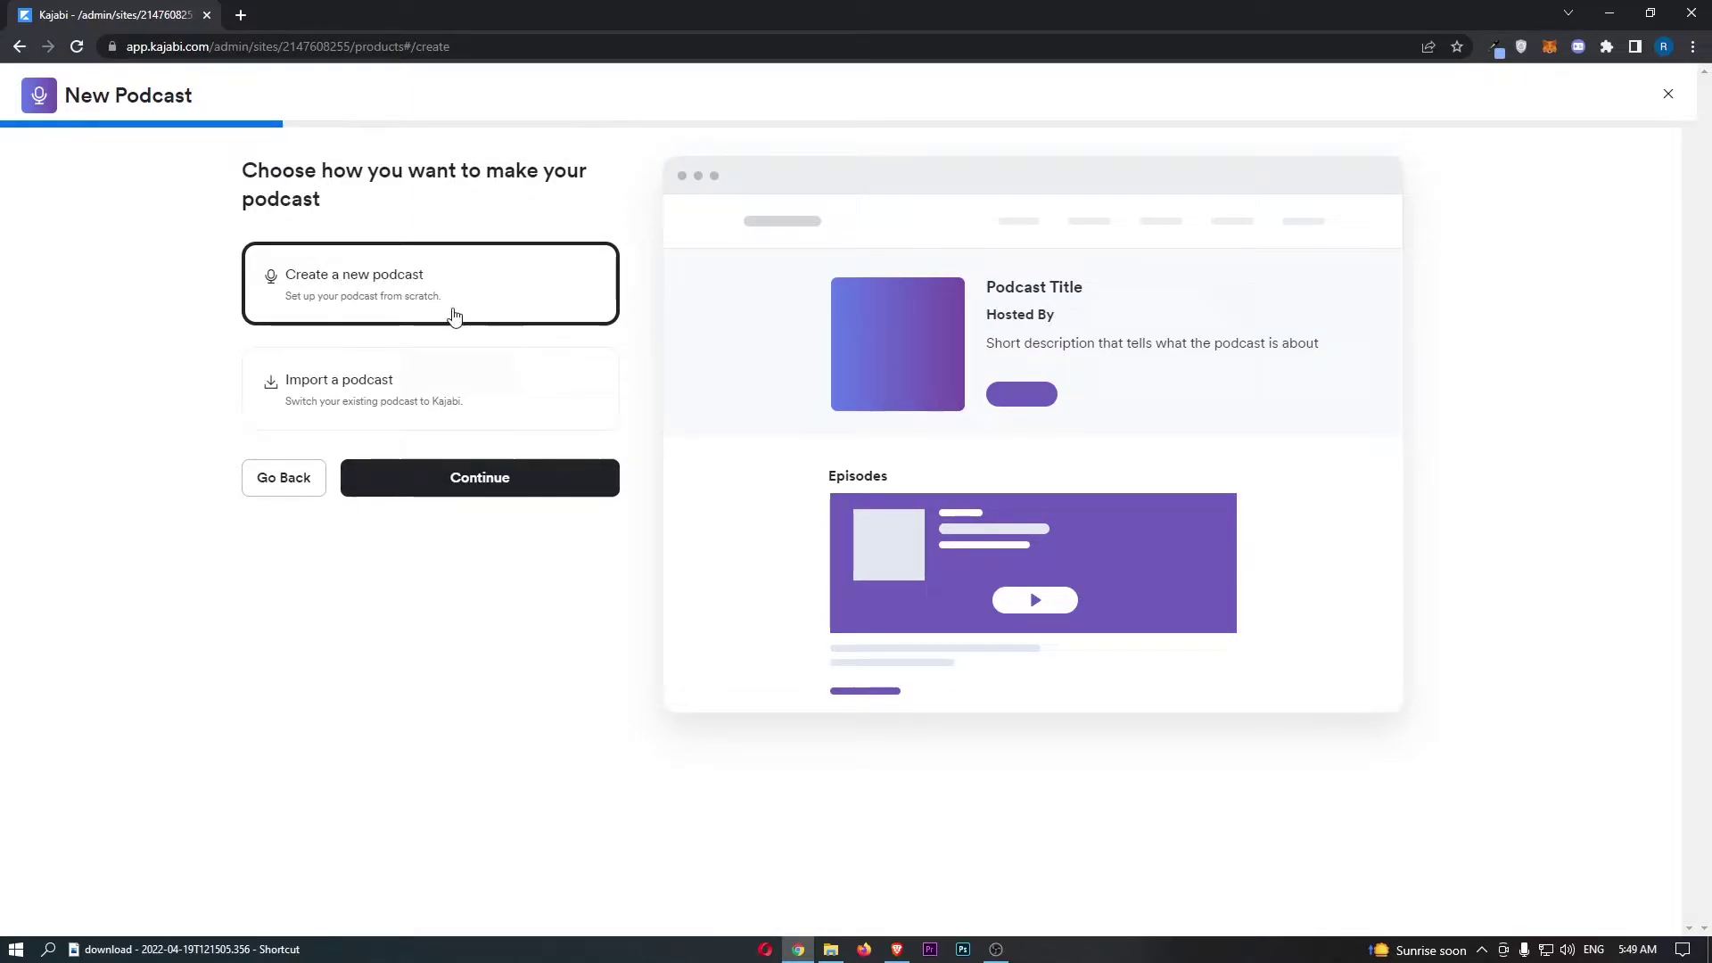
pyautogui.click(491, 476)
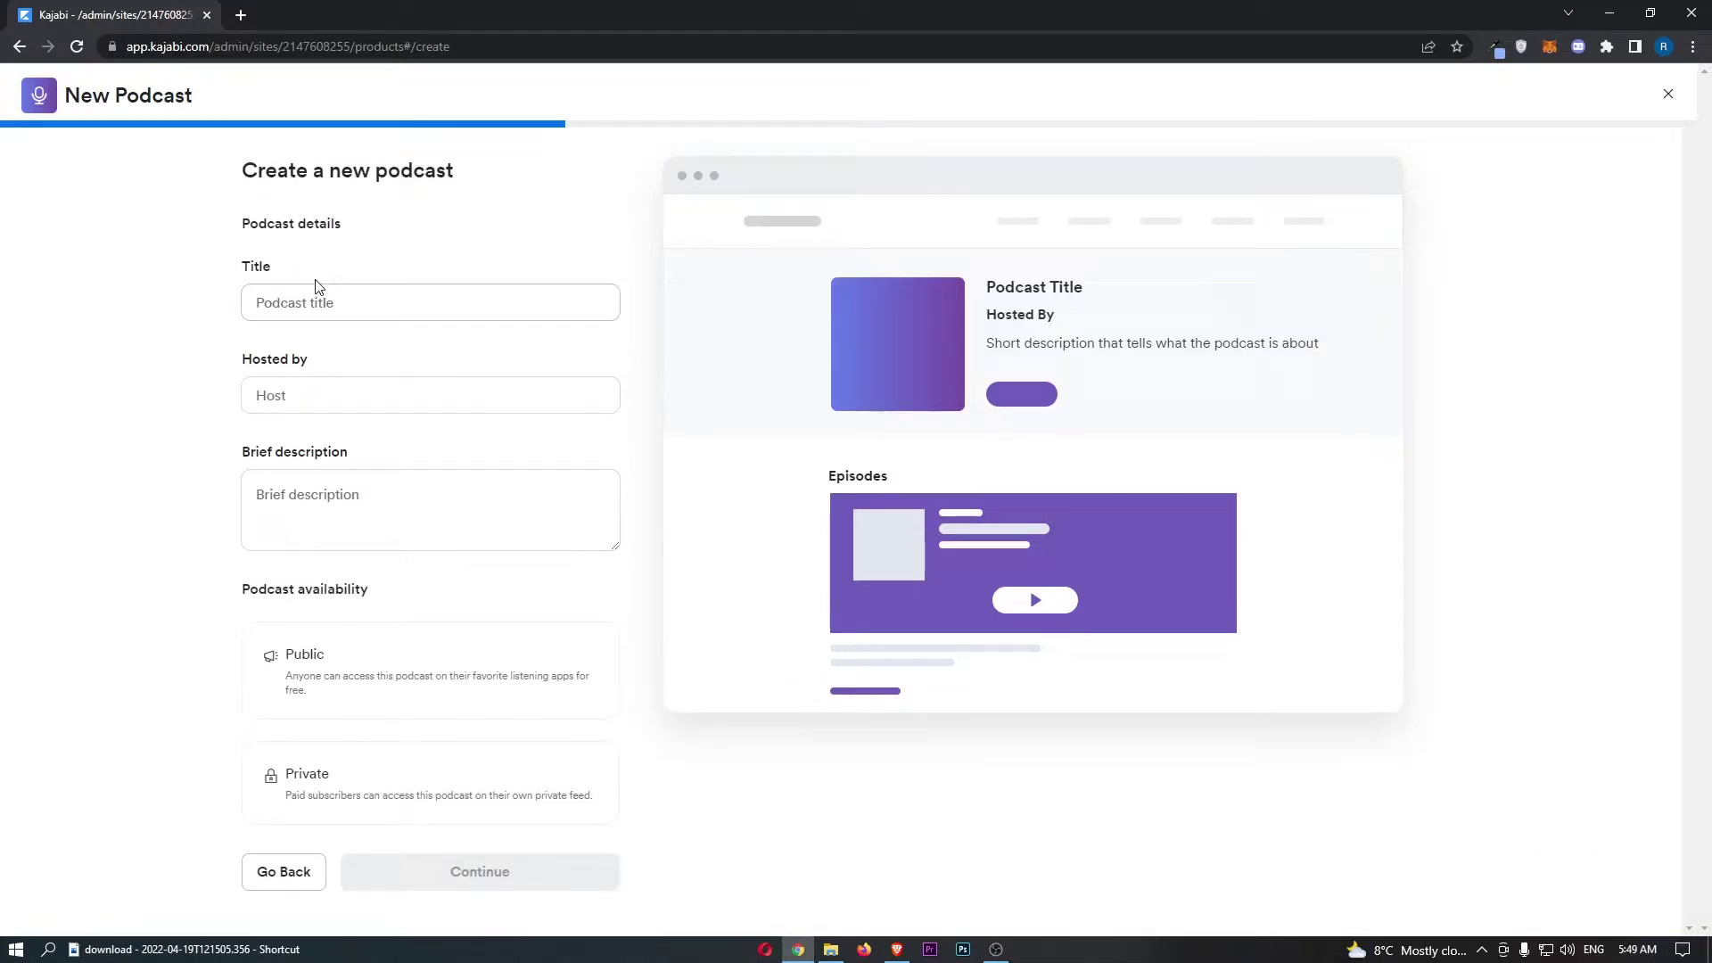
# Enter the title 'Subscribe' and the host name, and set availability to Public
pyautogui.click(296, 305)
pyautogui.write('Subscribe')
pyautogui.click(308, 388)
pyautogui.write('Fuinance SD')
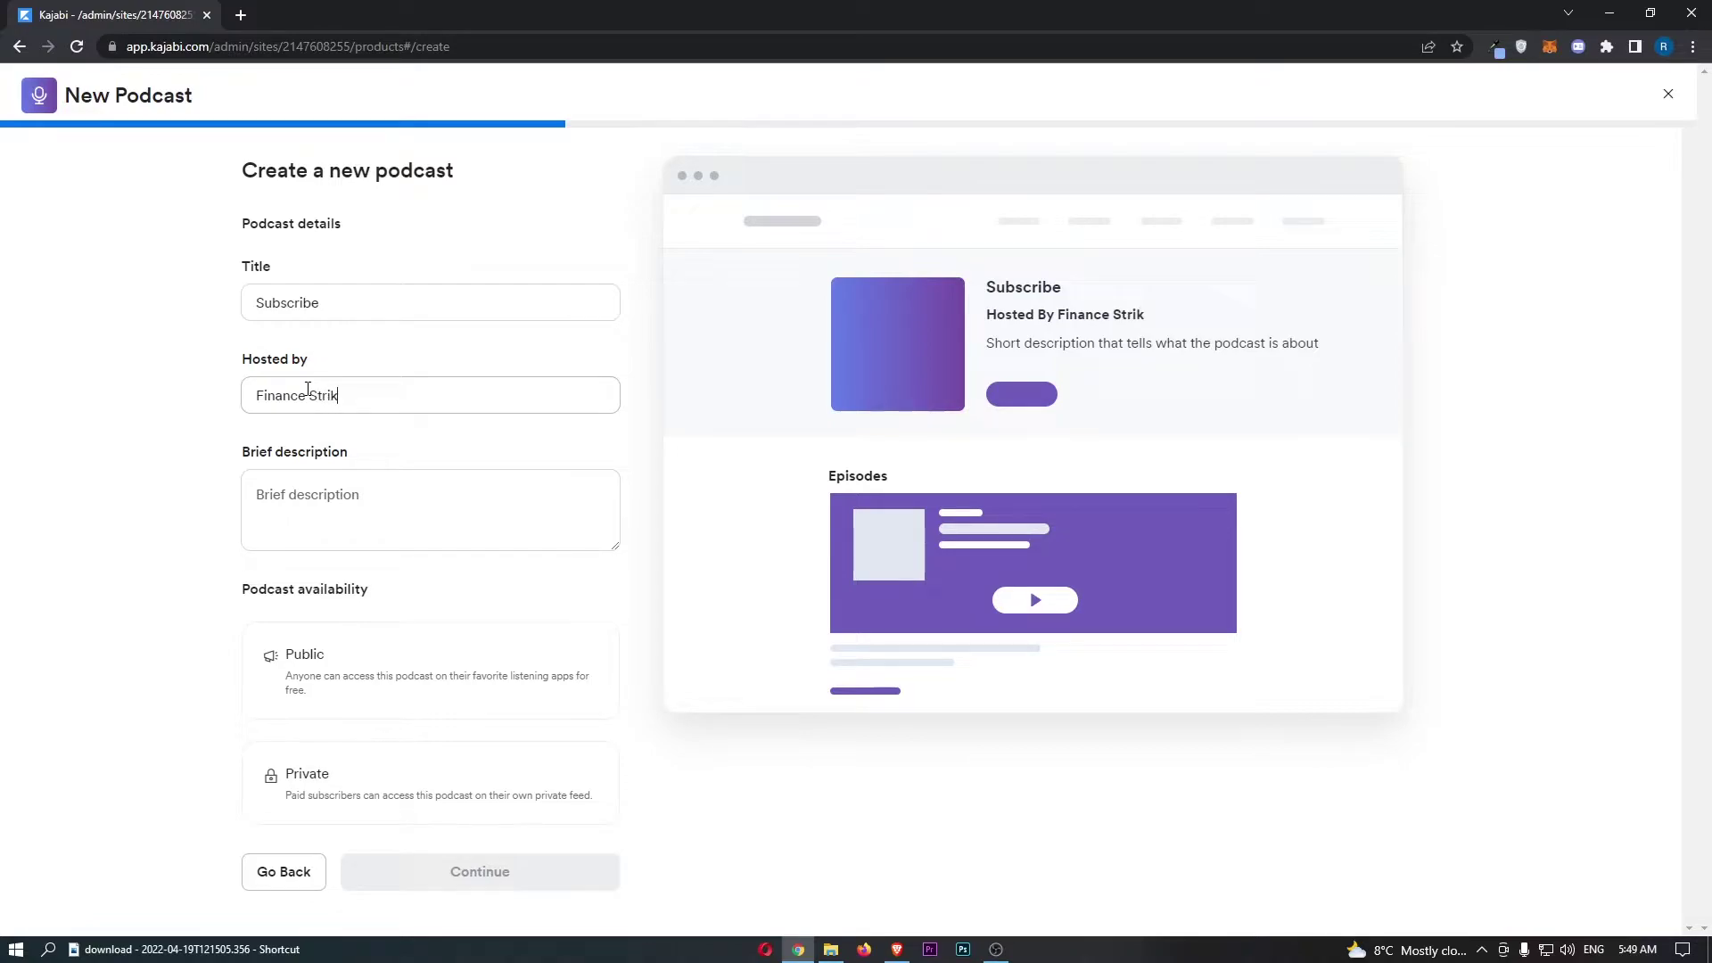
pyautogui.write('e')
pyautogui.click(319, 490)
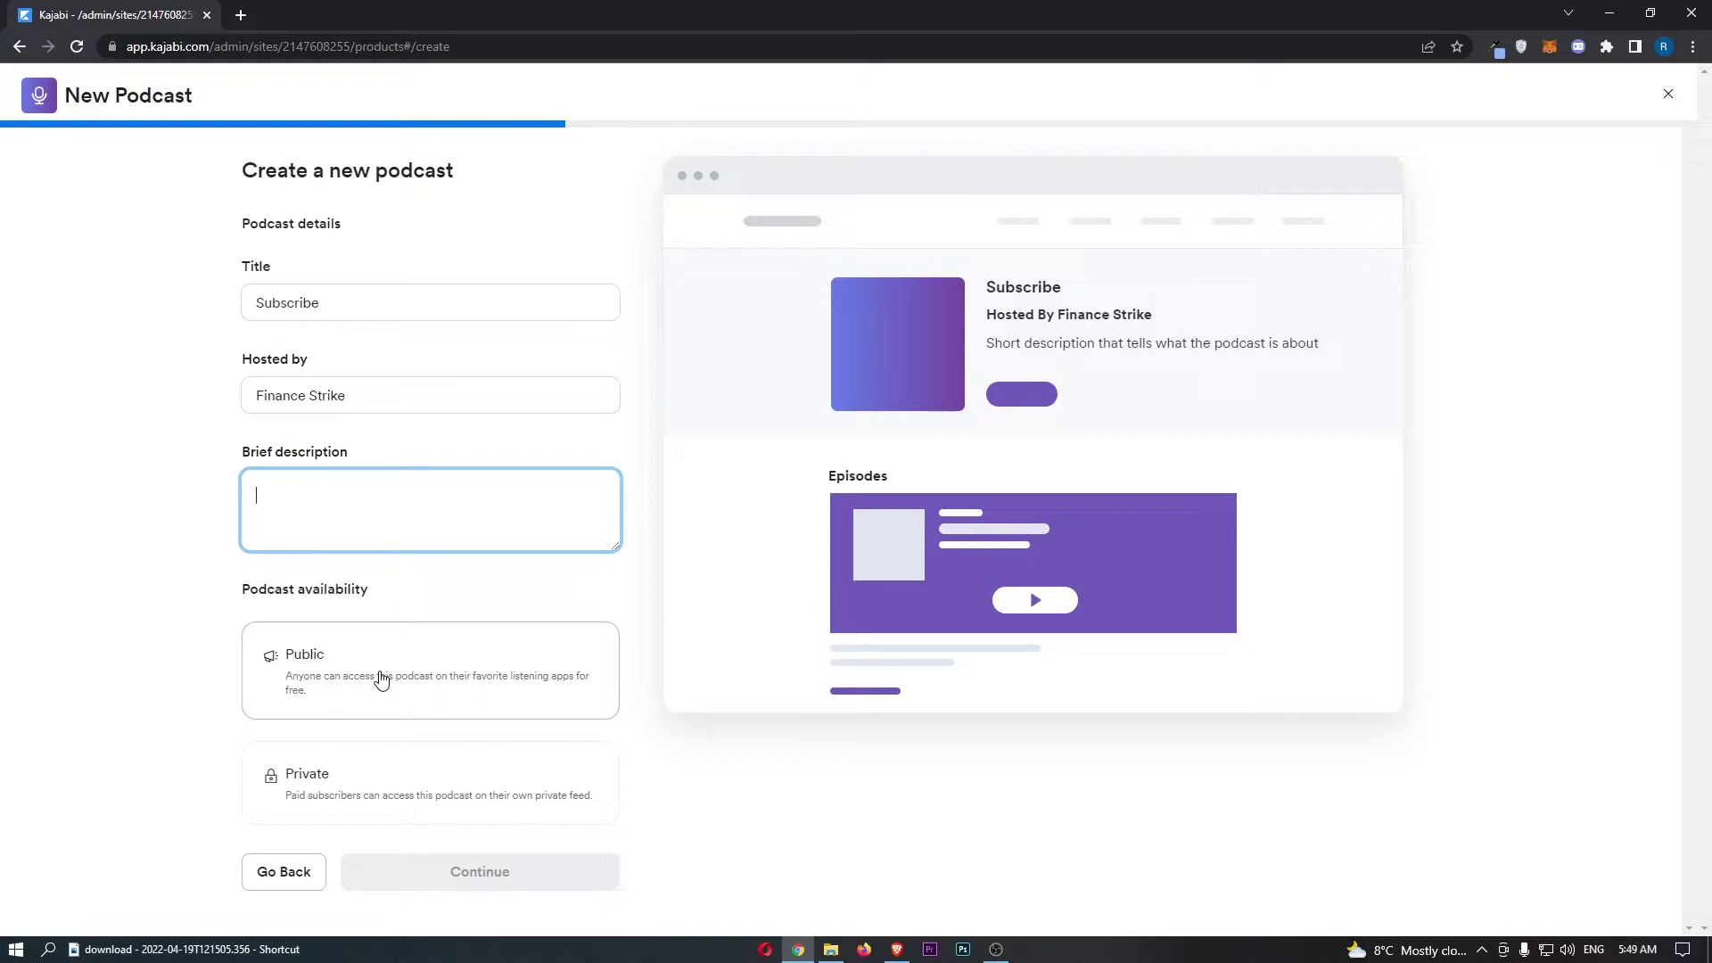
pyautogui.click(417, 676)
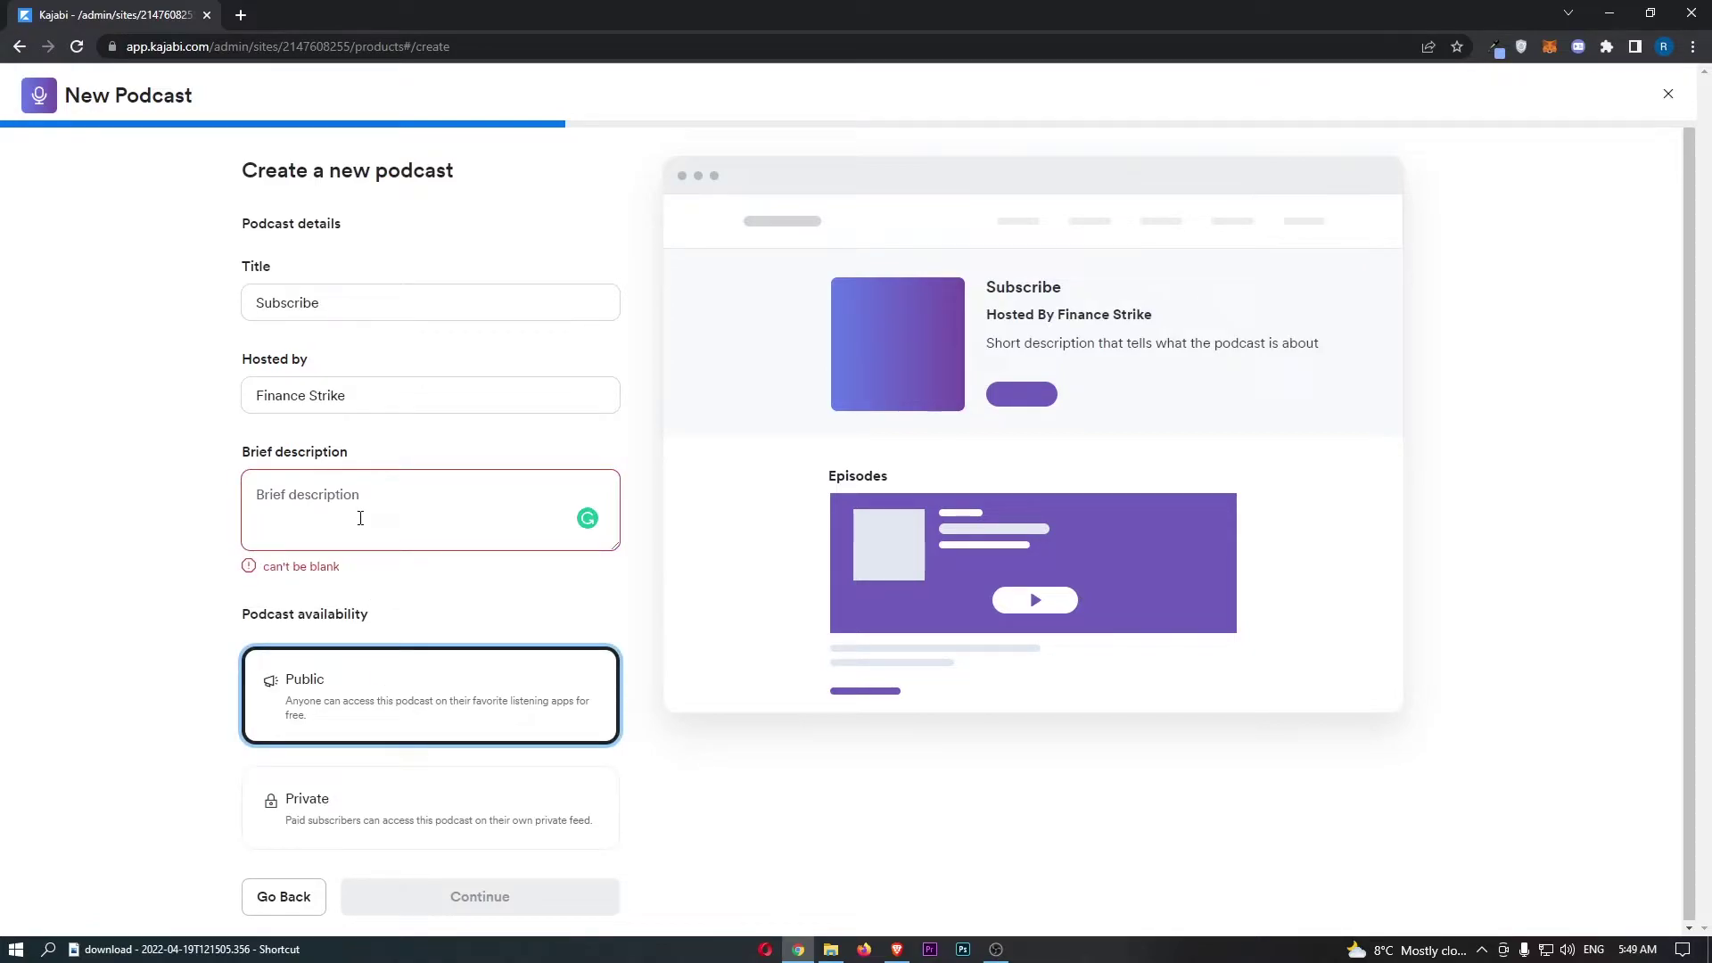
pyautogui.click(359, 520)
# Enter the description 'Thank you', continue, and set the podcast language to English
pyautogui.write('Thank you')
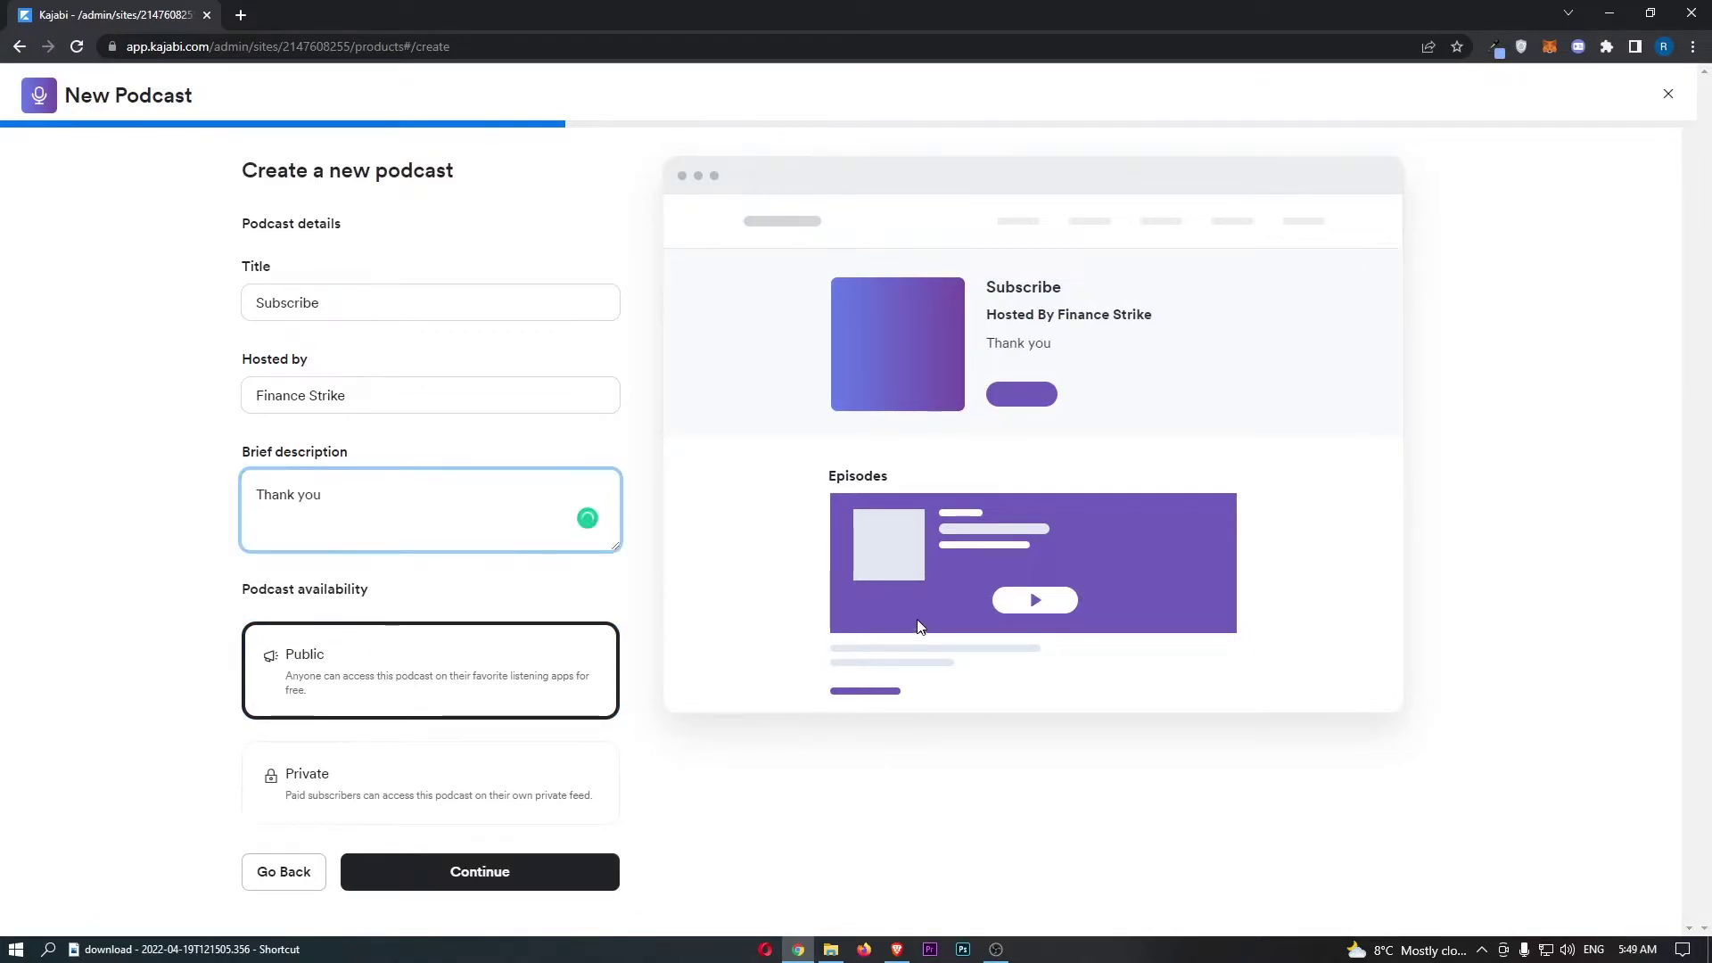
pyautogui.click(531, 874)
pyautogui.click(350, 284)
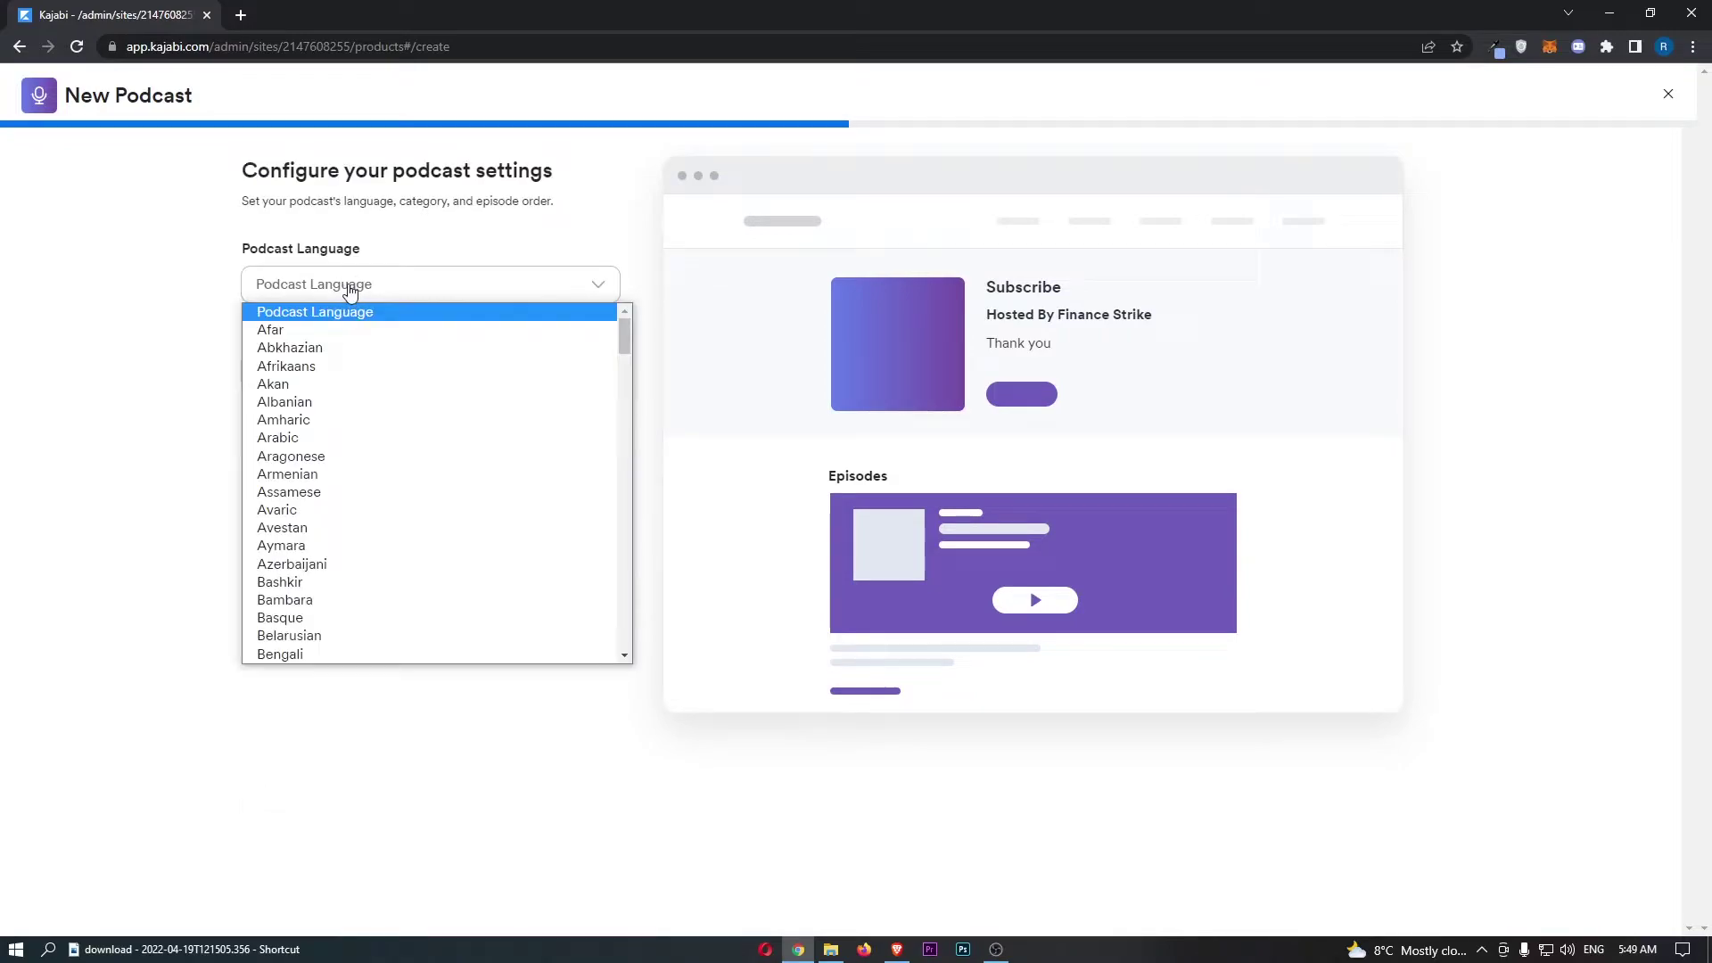
pyautogui.scroll(-20, 385, 432)
pyautogui.scroll(8, 387, 450)
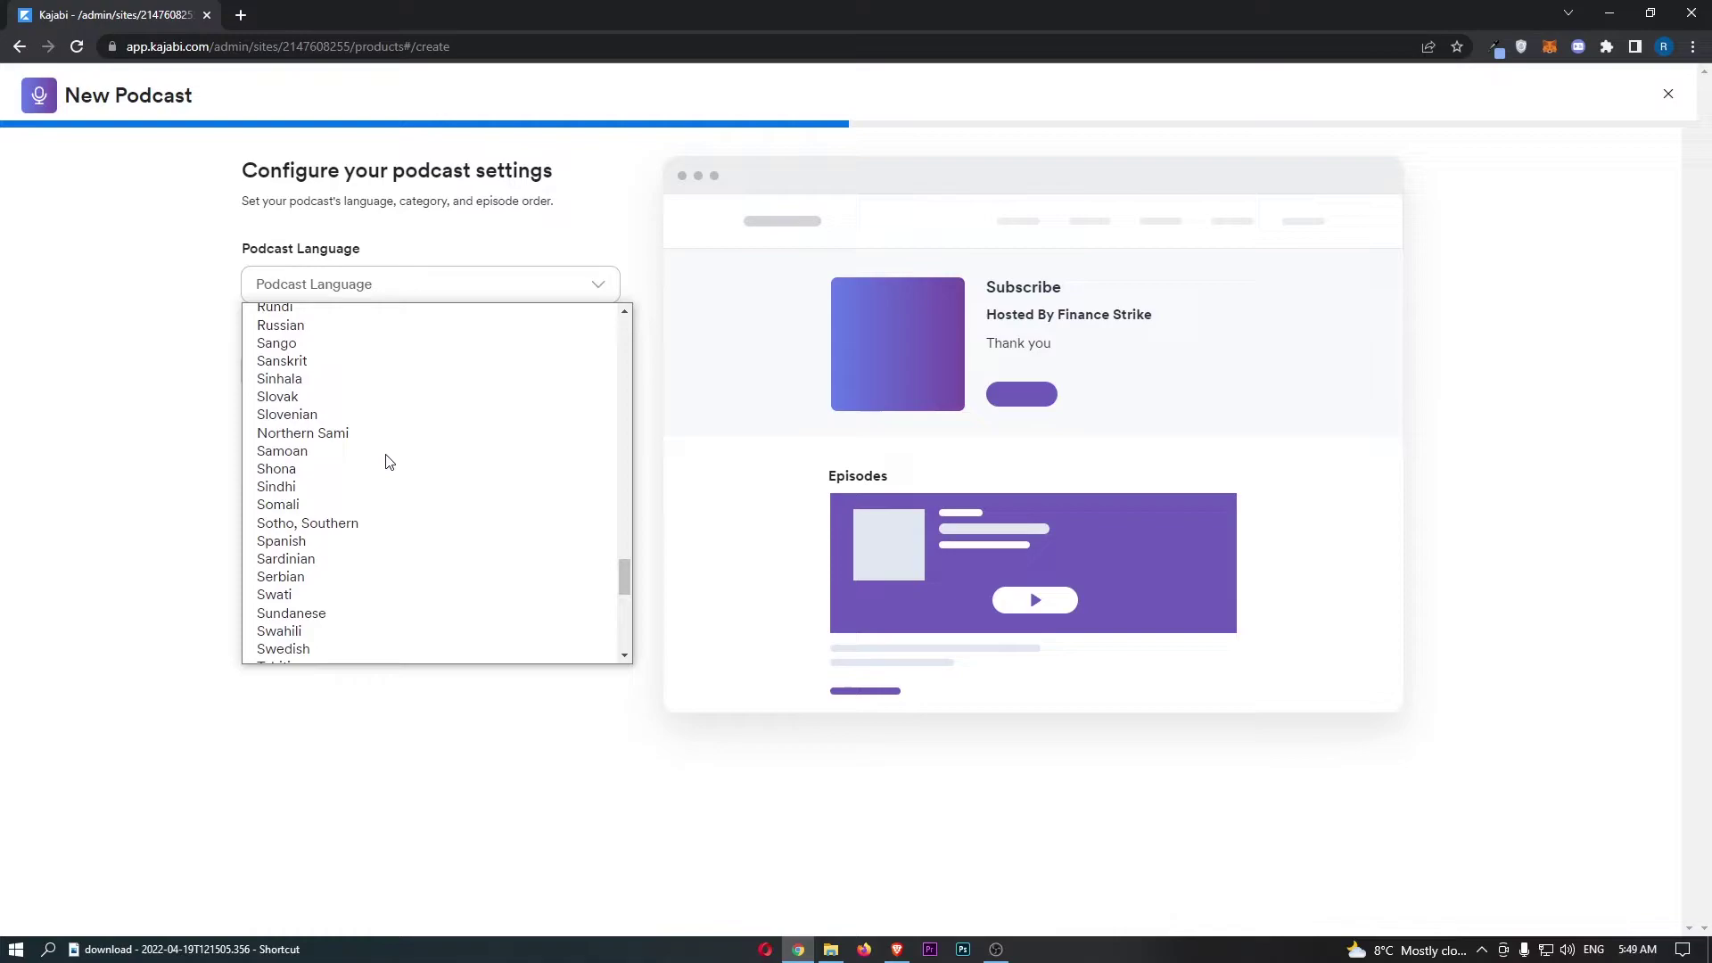
pyautogui.write('en')
pyautogui.press('Return')
# Set the podcast category to Business / Entrepreneurship, keeping episodic order
pyautogui.moveTo(297, 334); pyautogui.dragTo(324, 335)
pyautogui.click(393, 370)
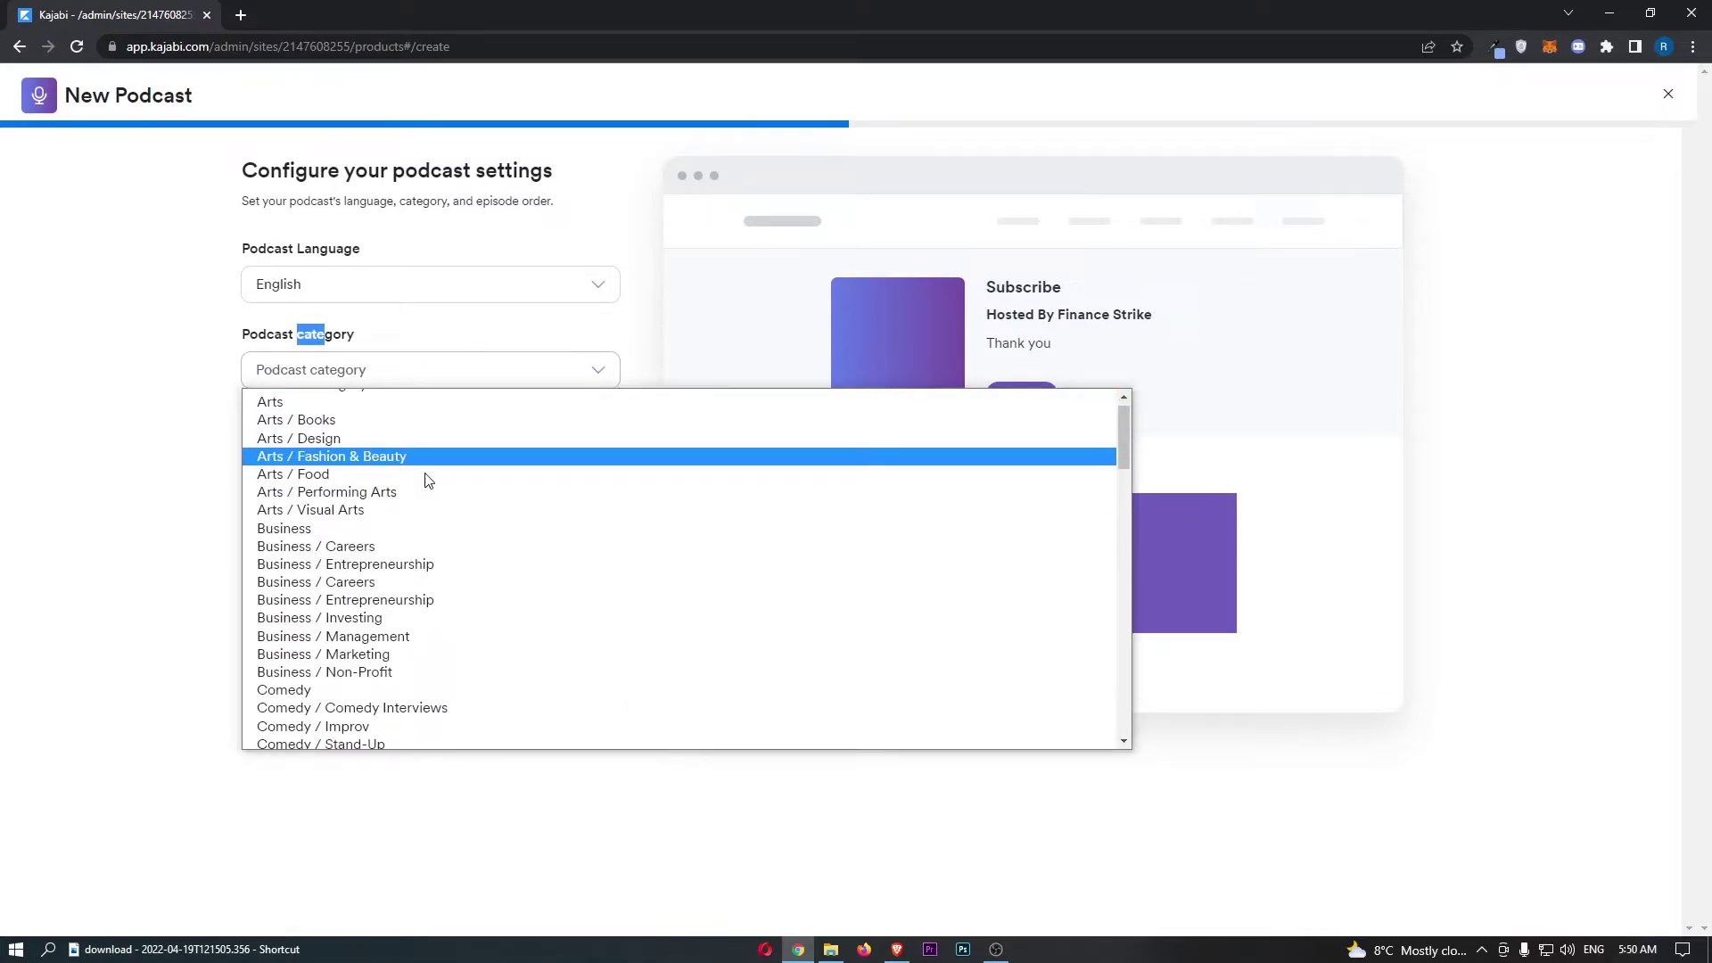
pyautogui.scroll(-18, 425, 478)
pyautogui.scroll(2, 425, 638)
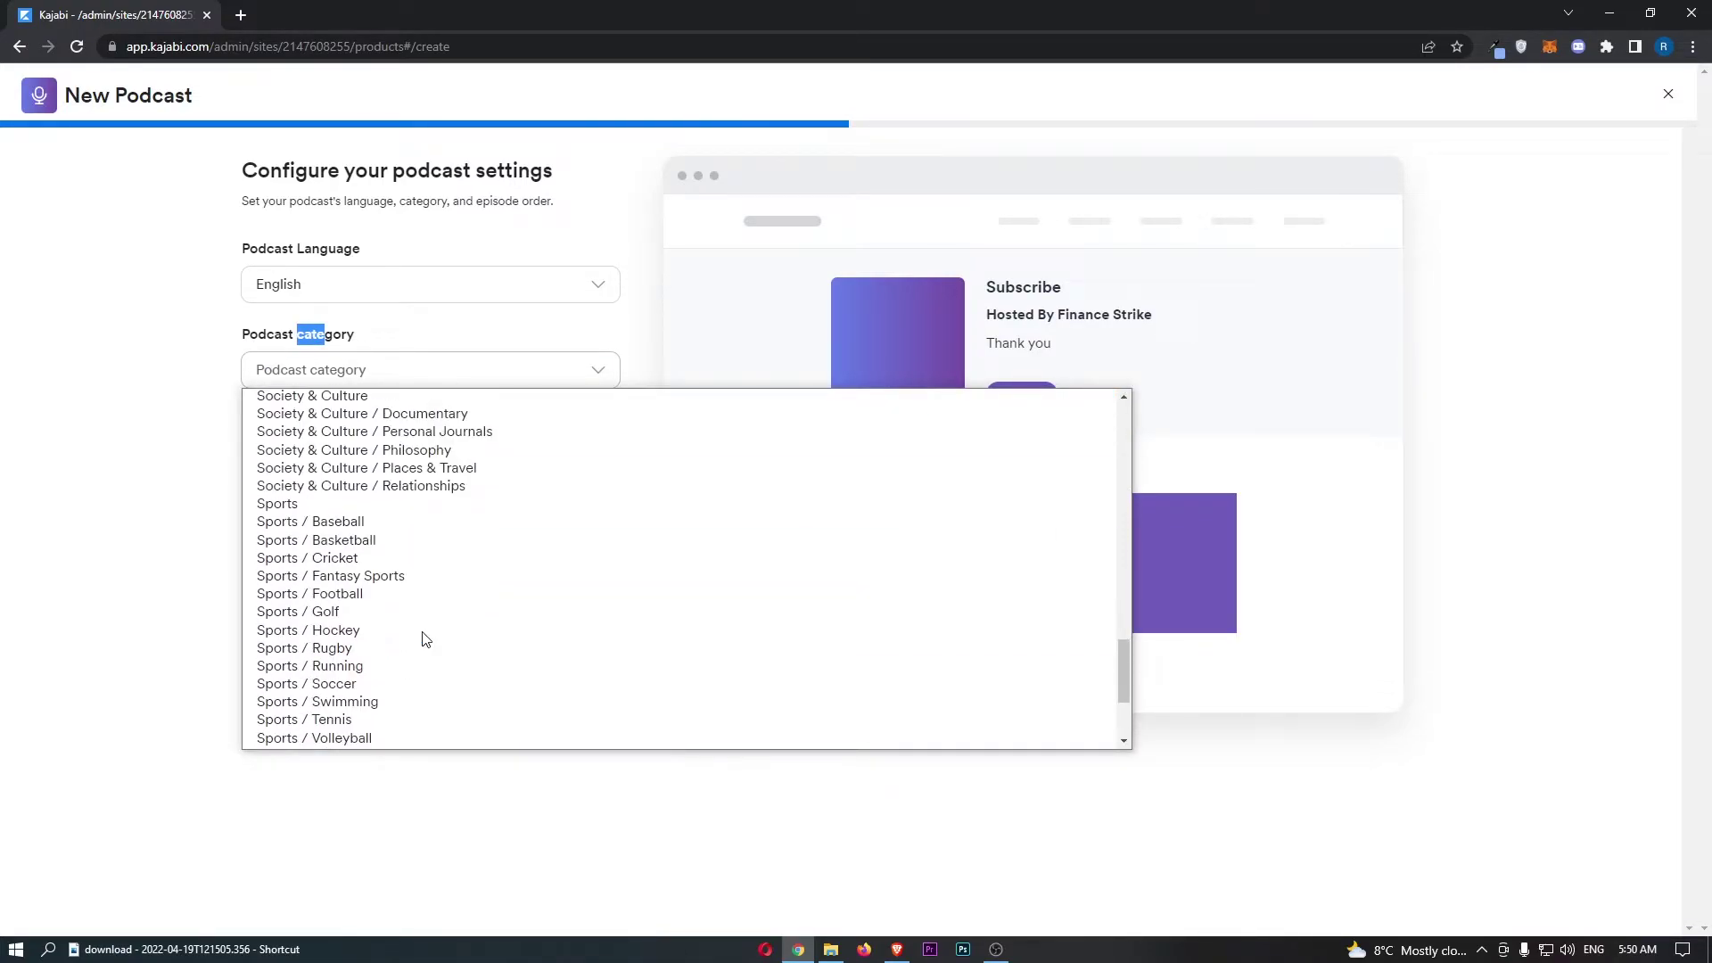
pyautogui.scroll(15, 425, 638)
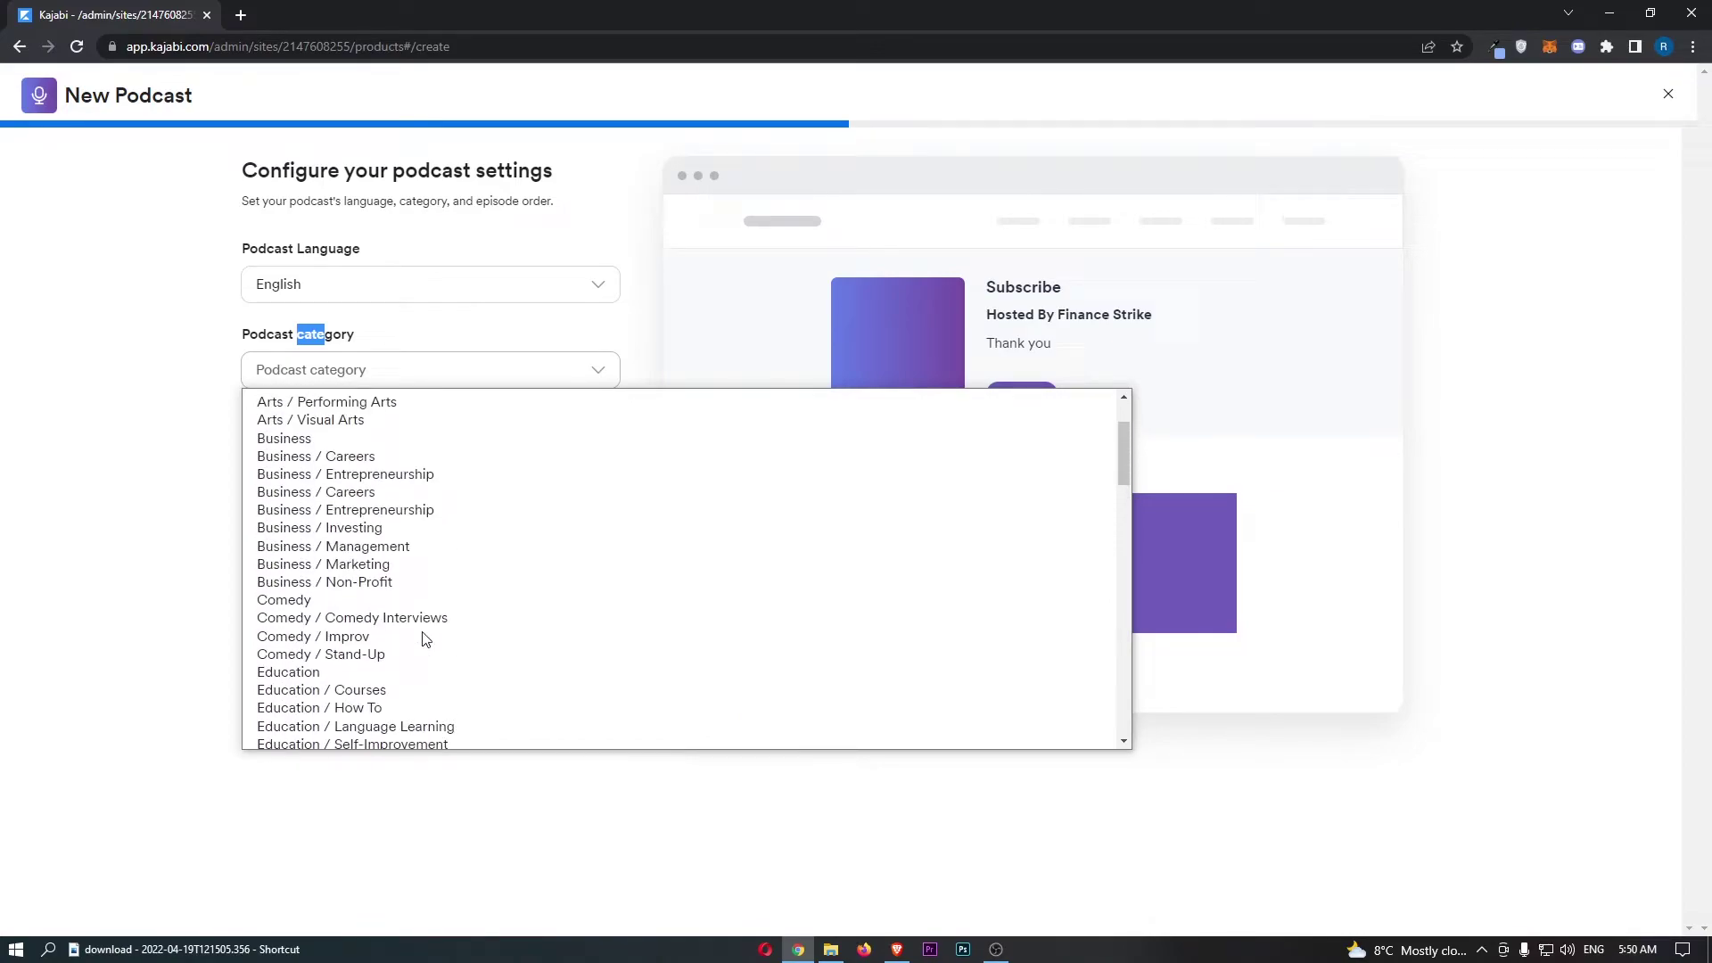
pyautogui.scroll(3, 425, 638)
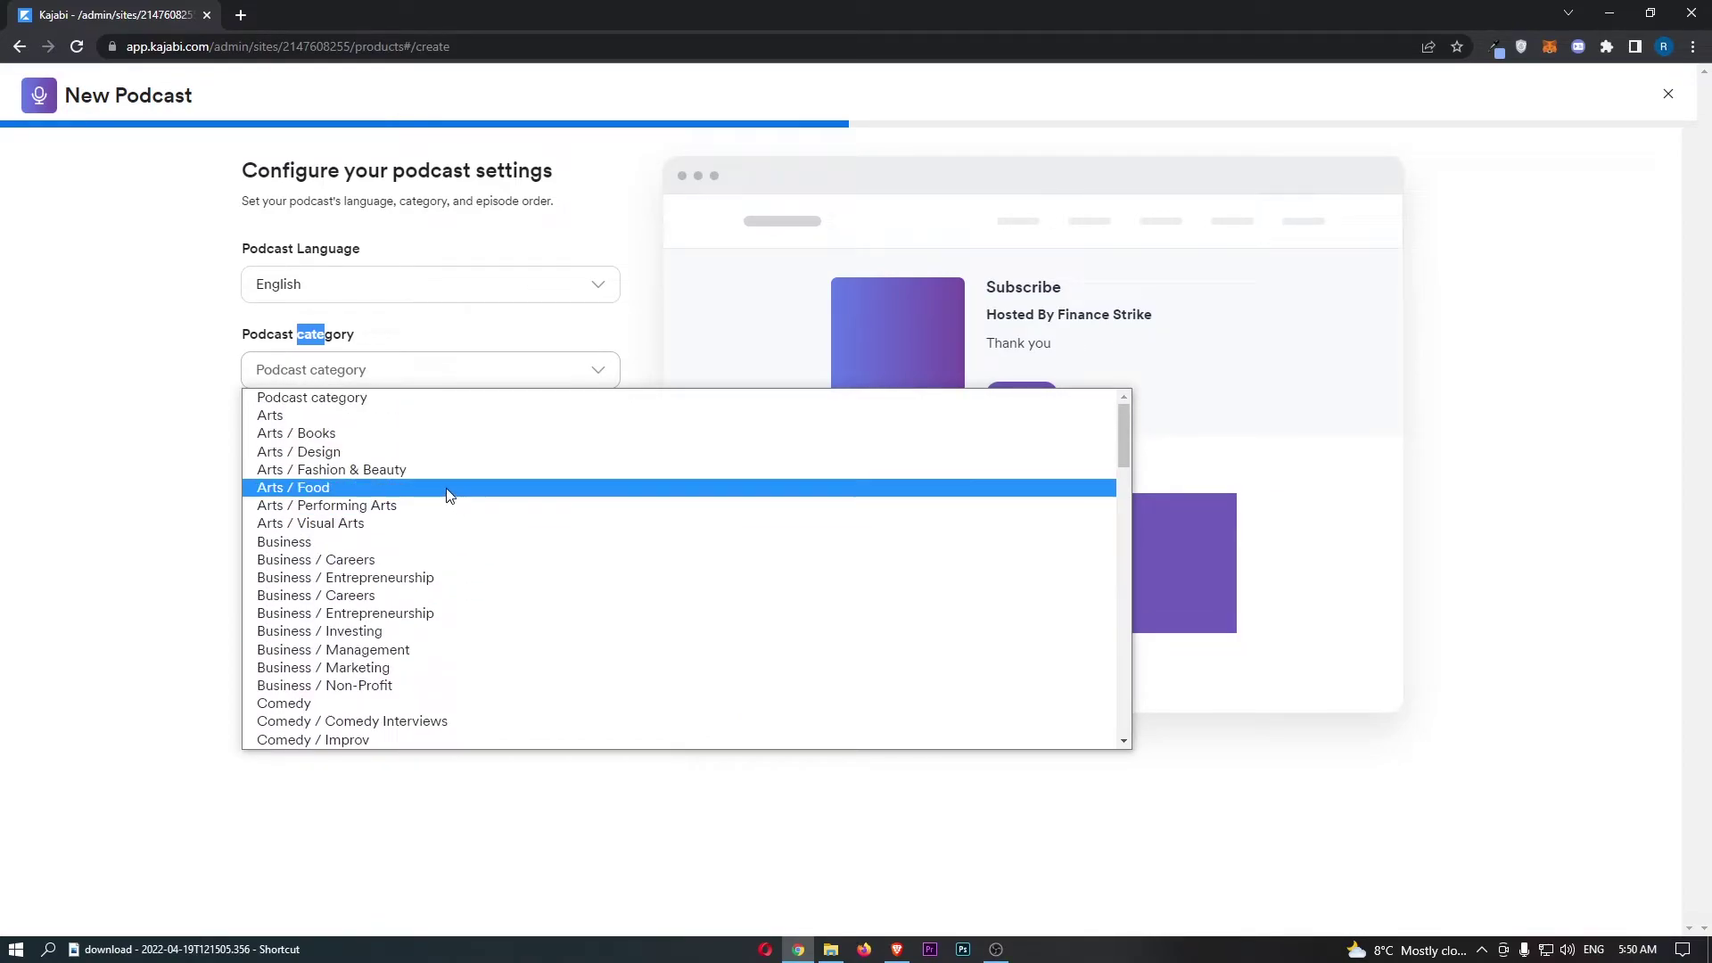
pyautogui.click(434, 586)
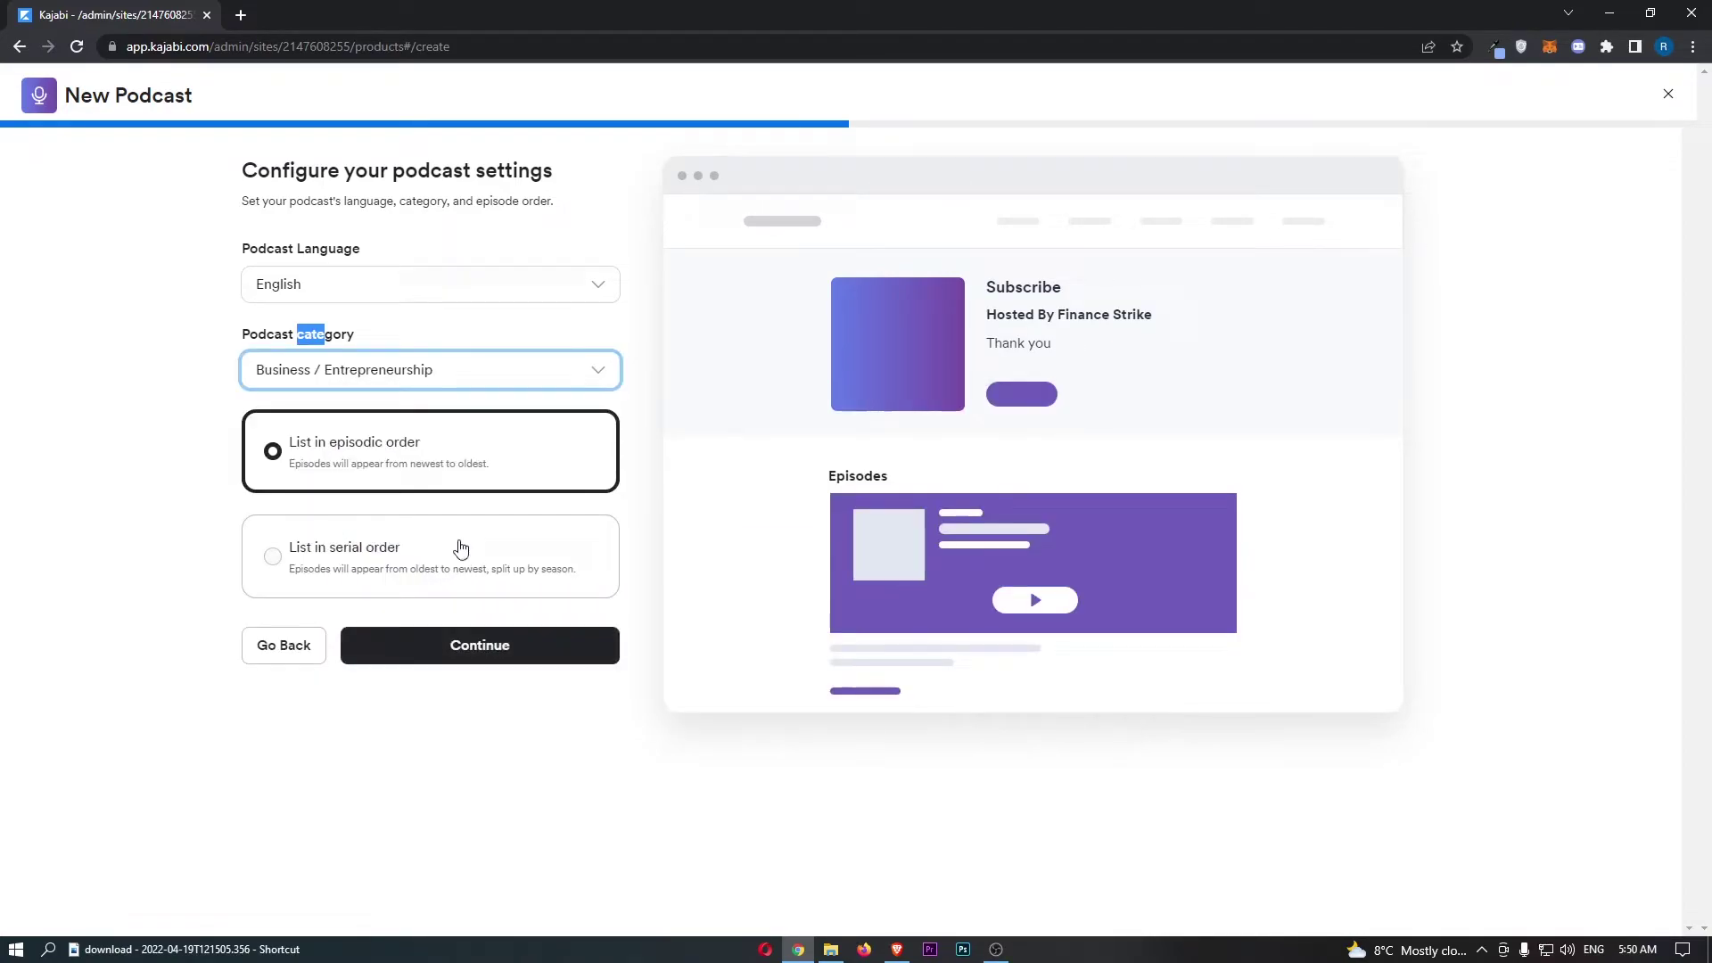
pyautogui.click(358, 456)
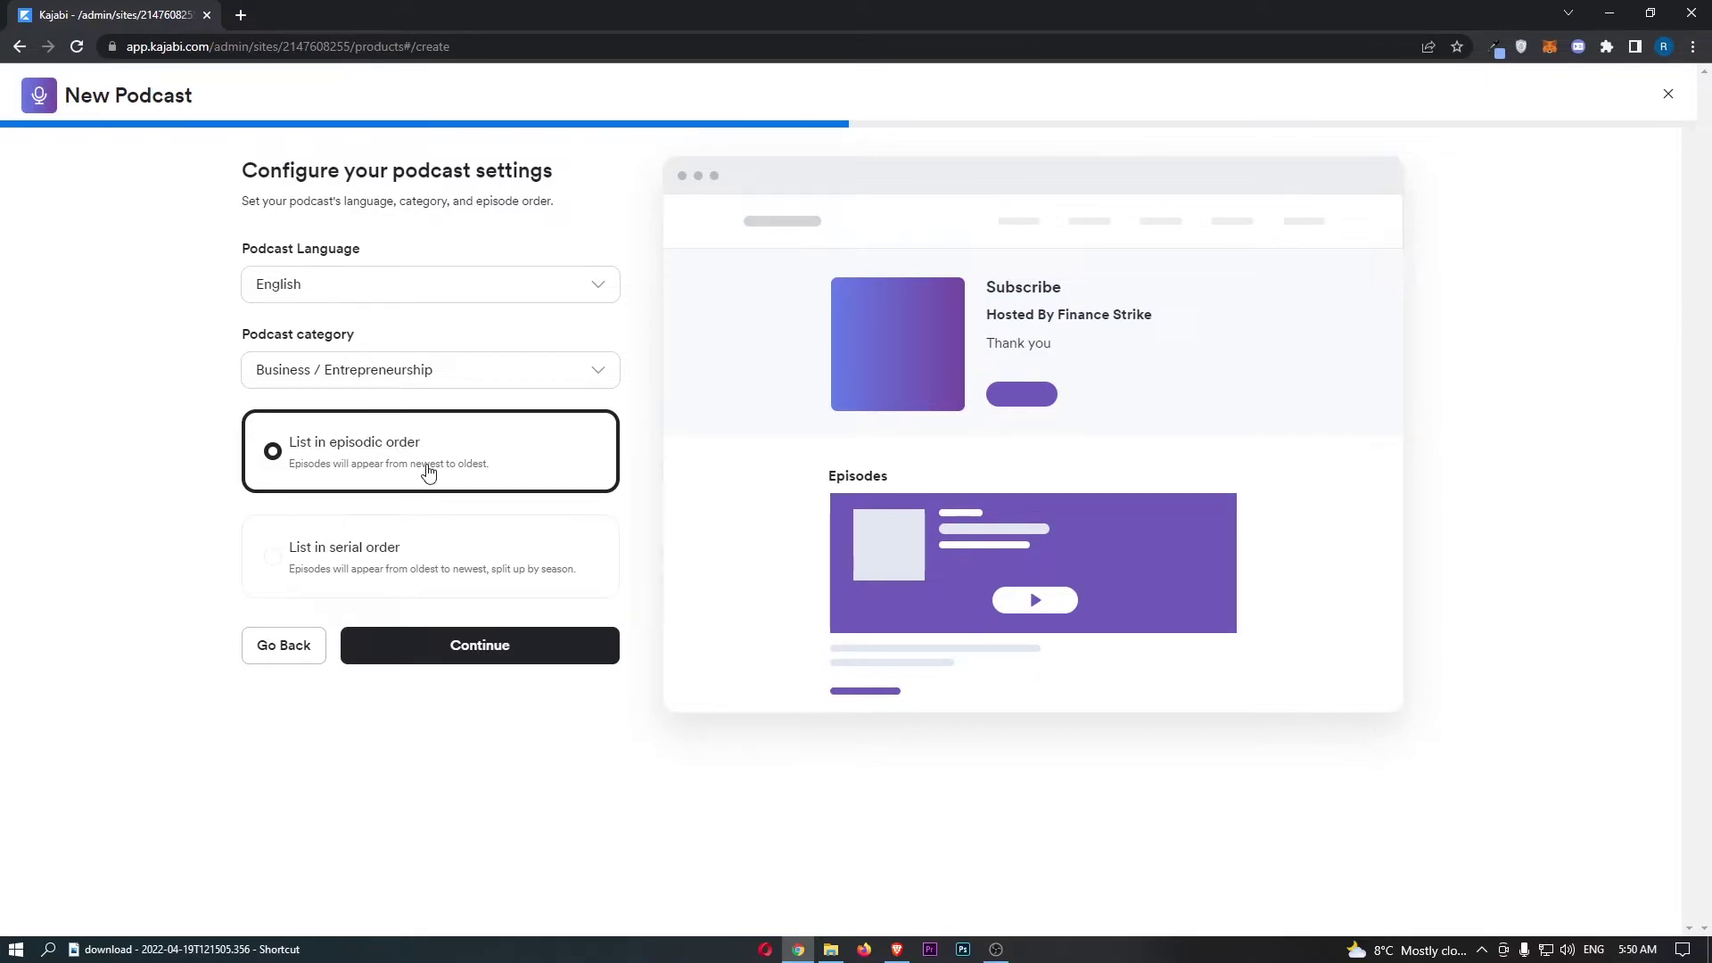
# On the appearance step, set the primary colour to black
pyautogui.press('Return')
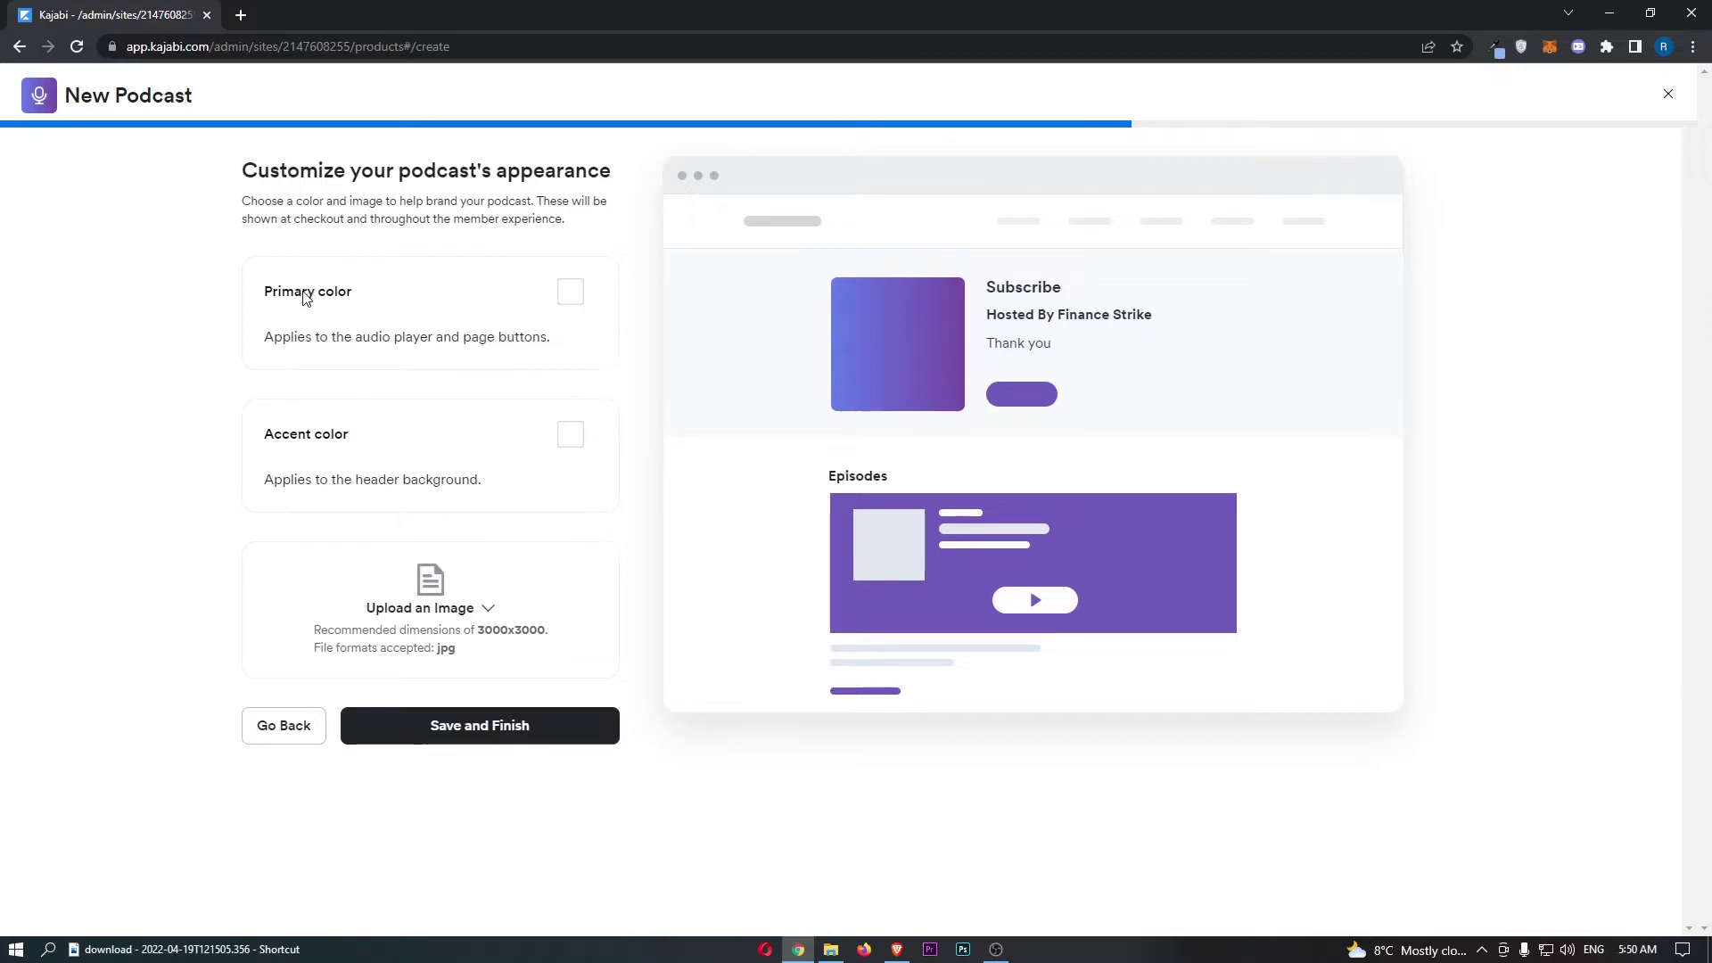
pyautogui.click(567, 295)
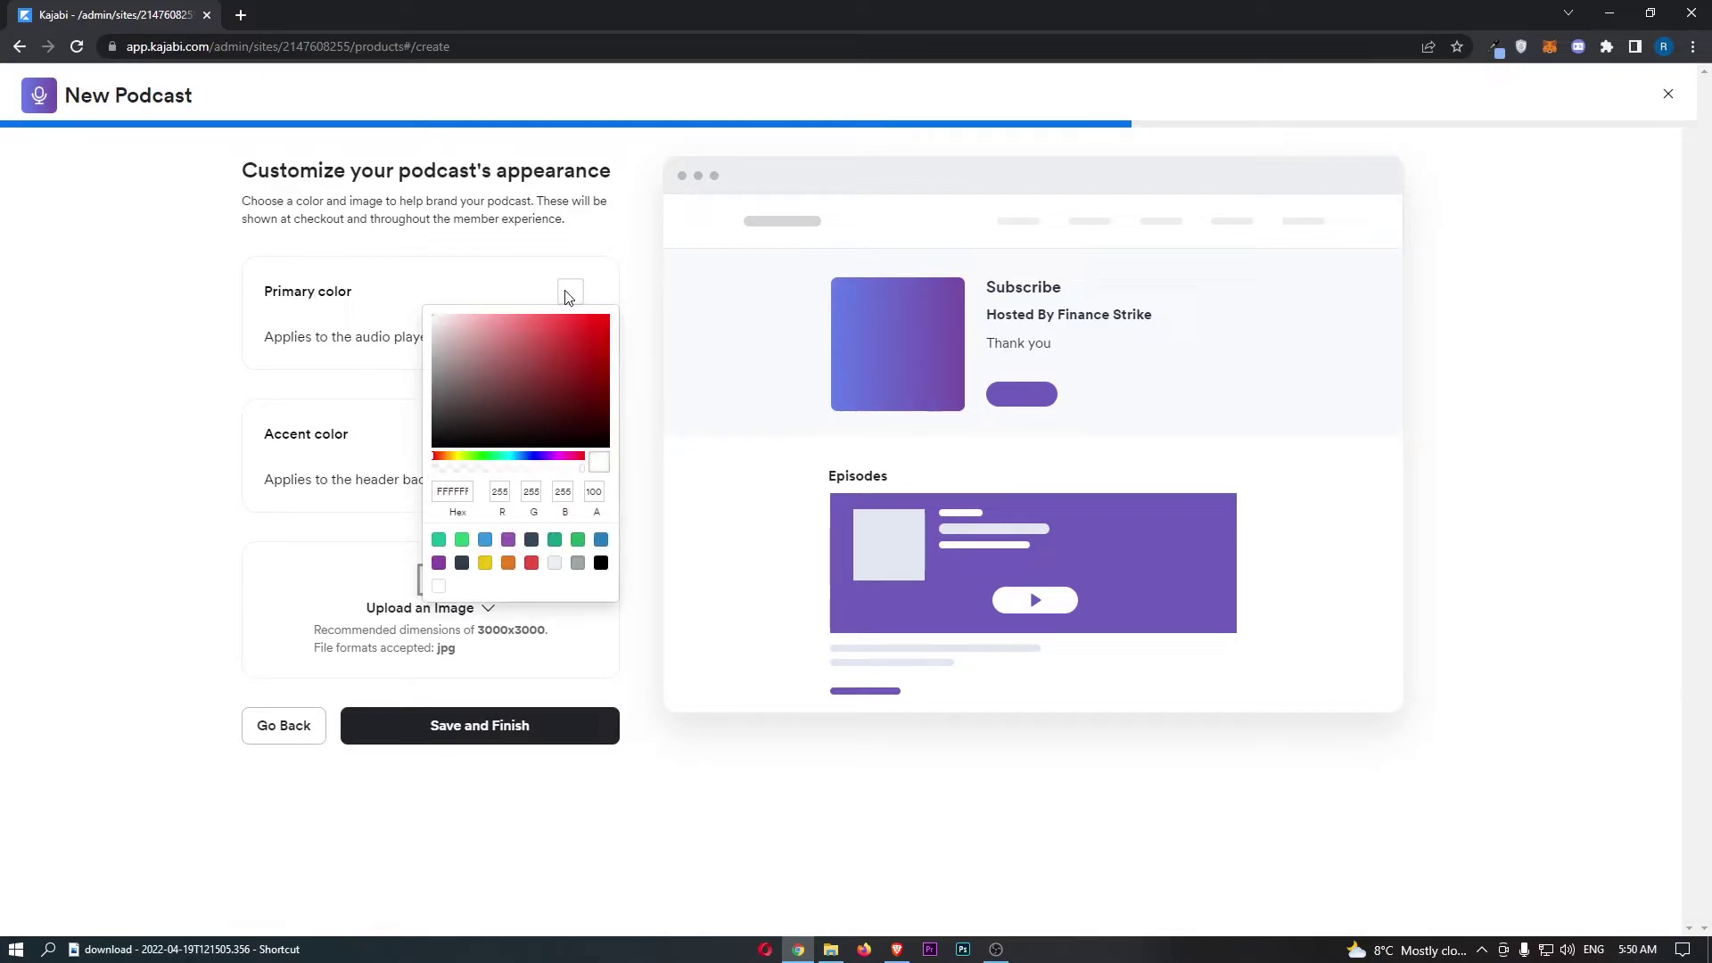
pyautogui.moveTo(561, 390)
pyautogui.mouseDown()
pyautogui.moveTo(619, 296)
pyautogui.moveTo(390, 473)
pyautogui.mouseUp()
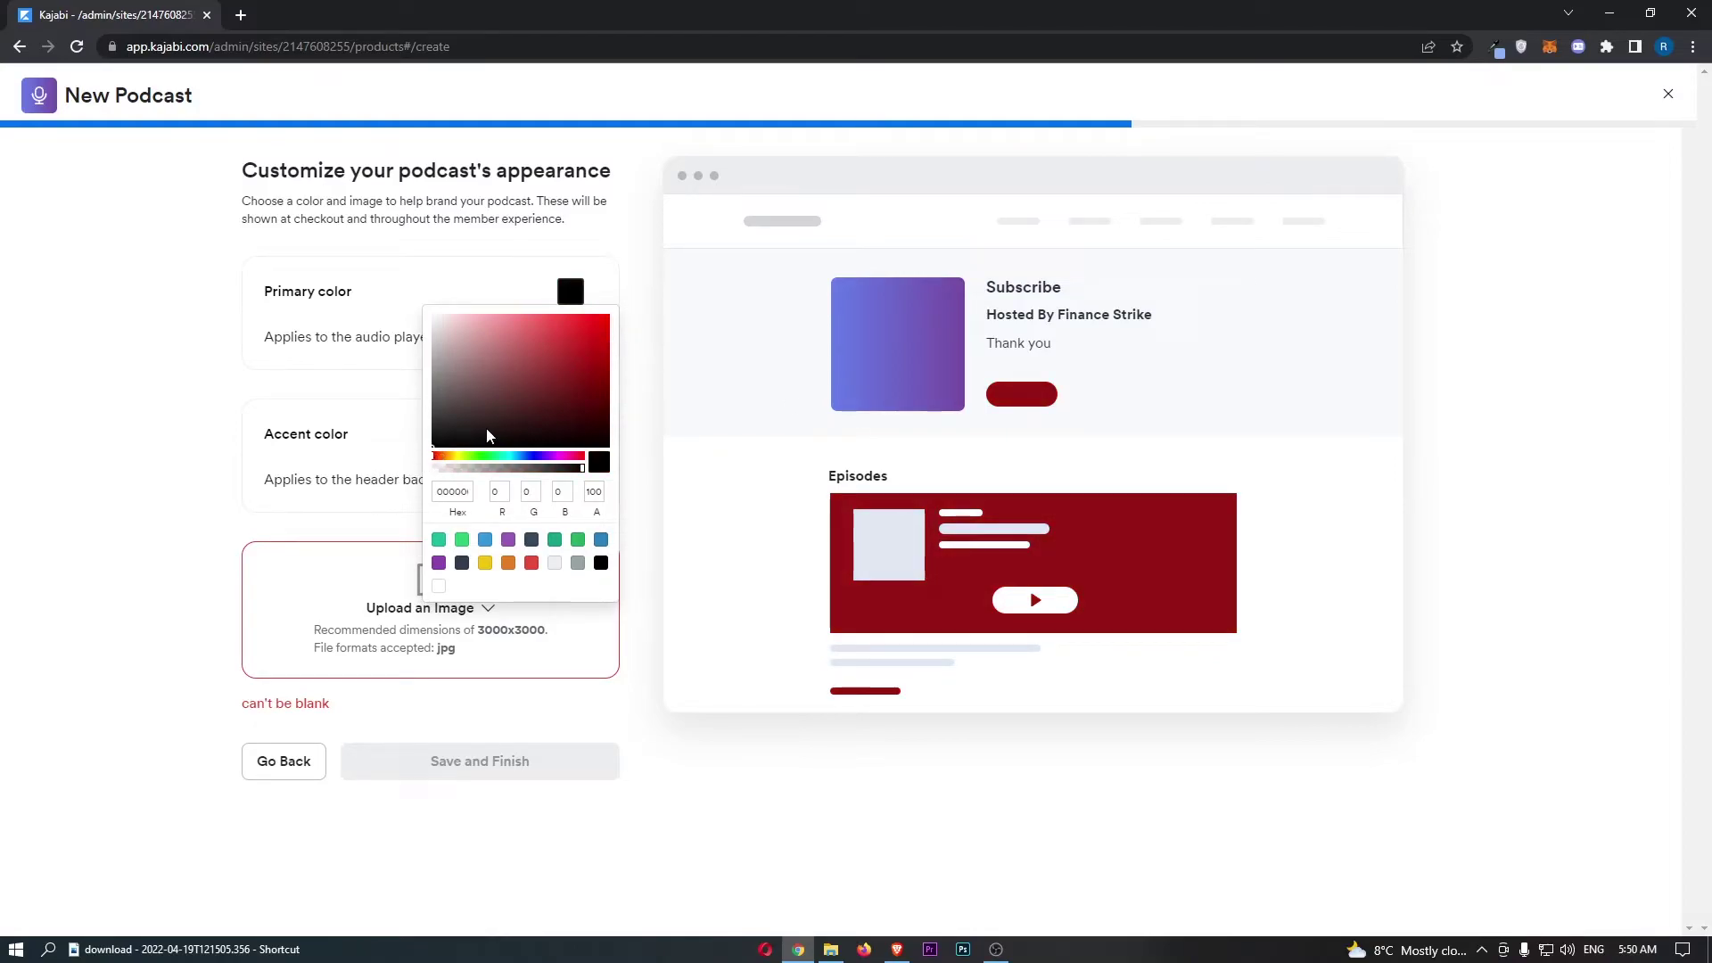
pyautogui.click(342, 472)
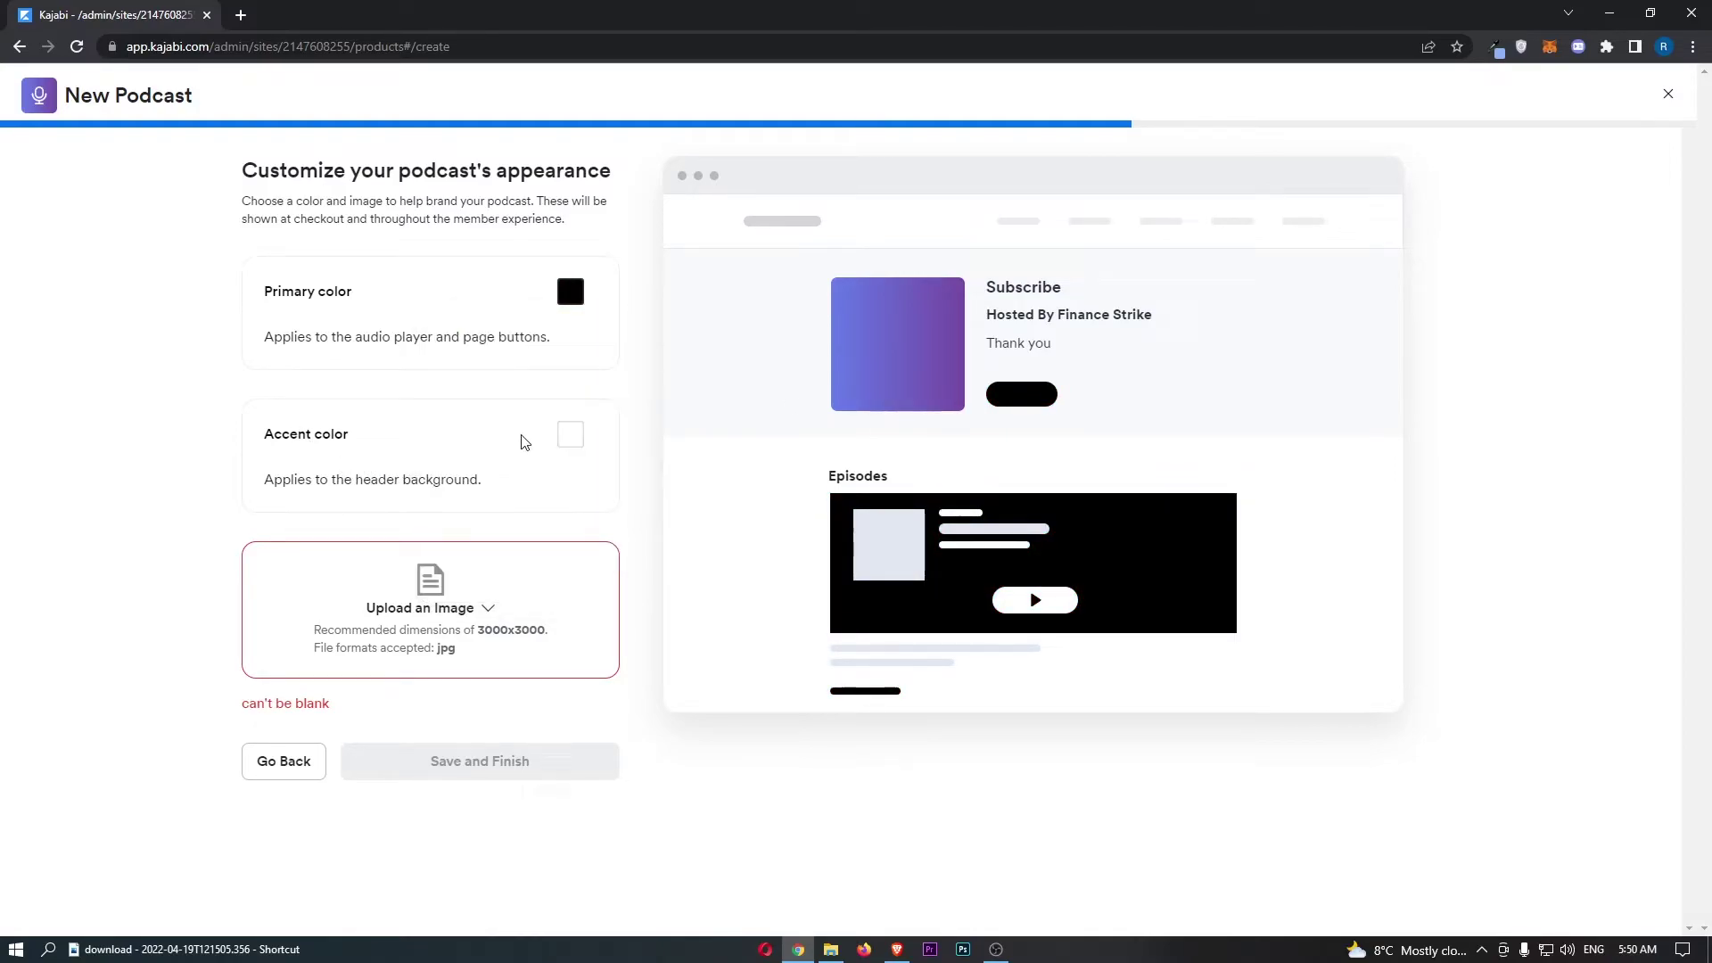
# Set the accent colour to bright blue (007EFF)
pyautogui.click(570, 434)
pyautogui.moveTo(593, 513); pyautogui.dragTo(643, 421)
pyautogui.click(524, 604)
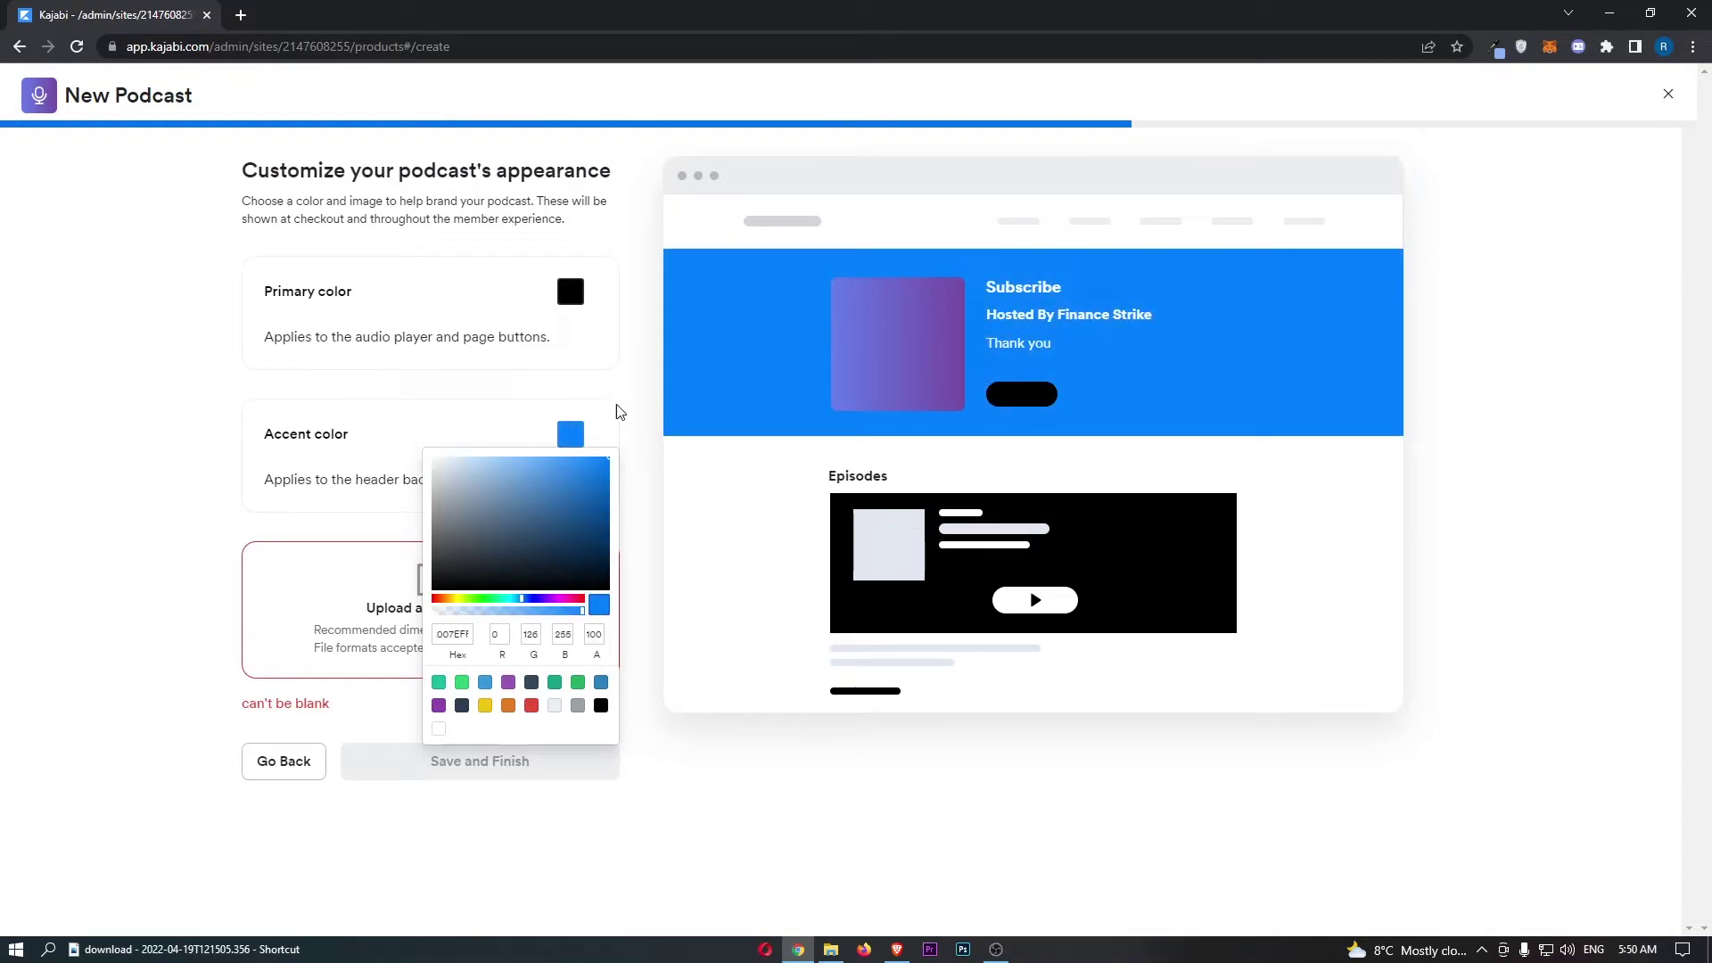
pyautogui.click(620, 412)
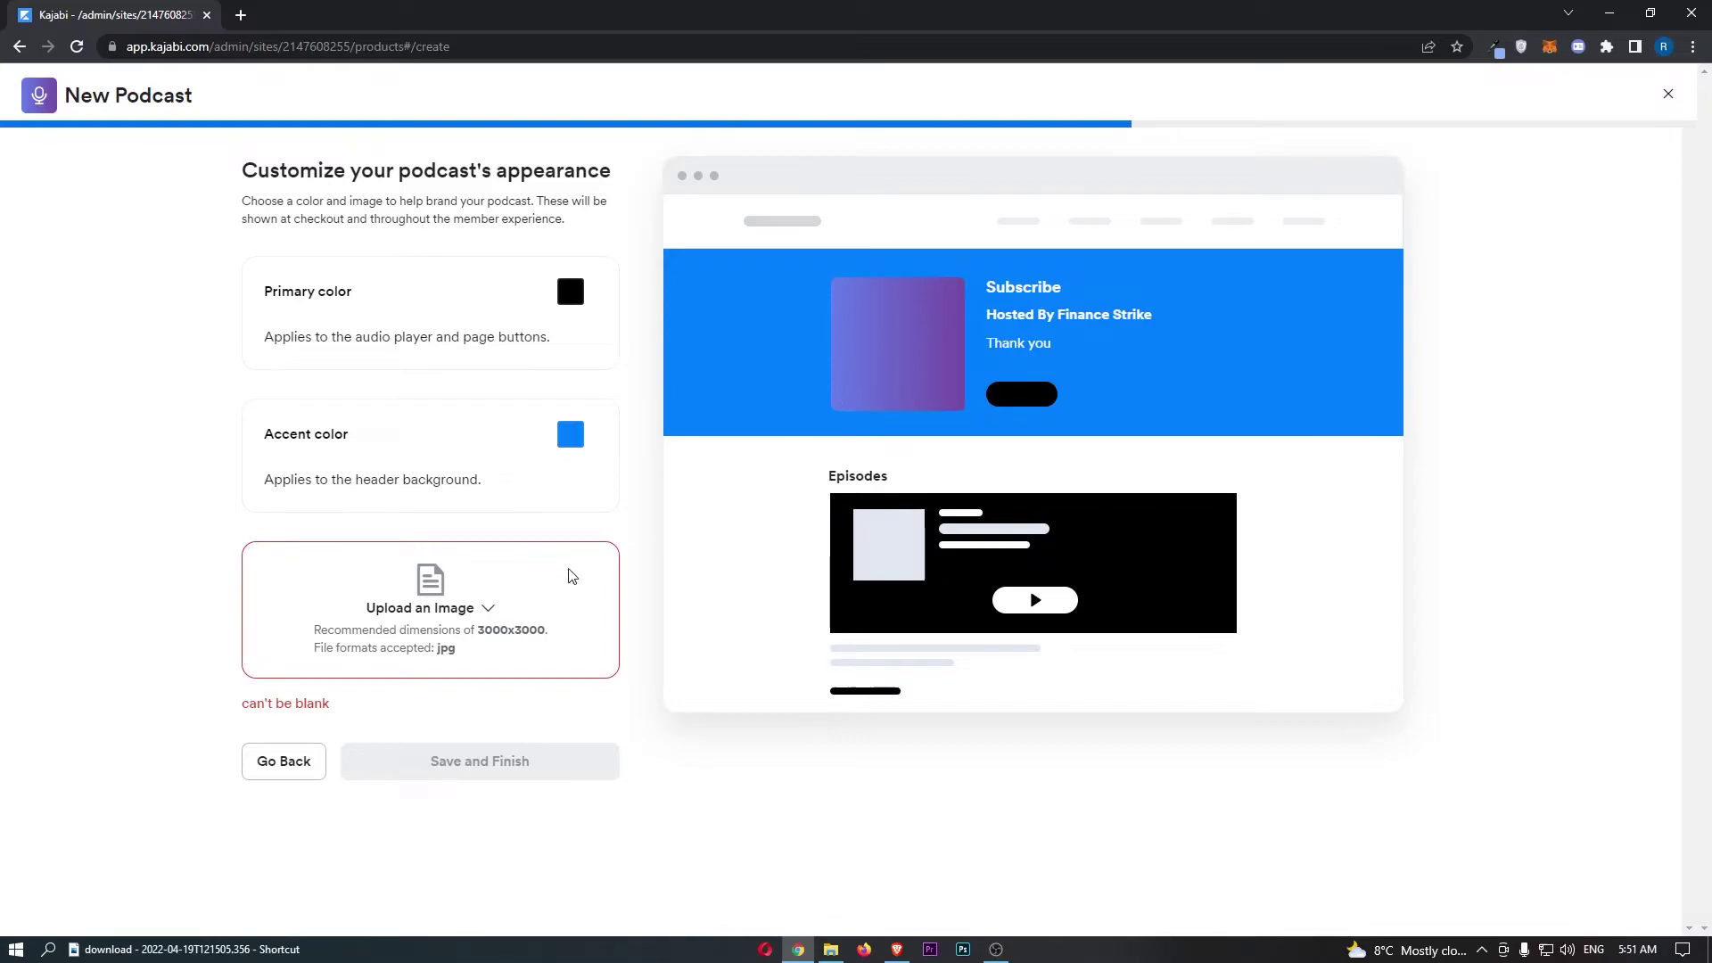
# Upload a jpg cover image, crop it around the Mailchimp logo, and save it
pyautogui.click(432, 620)
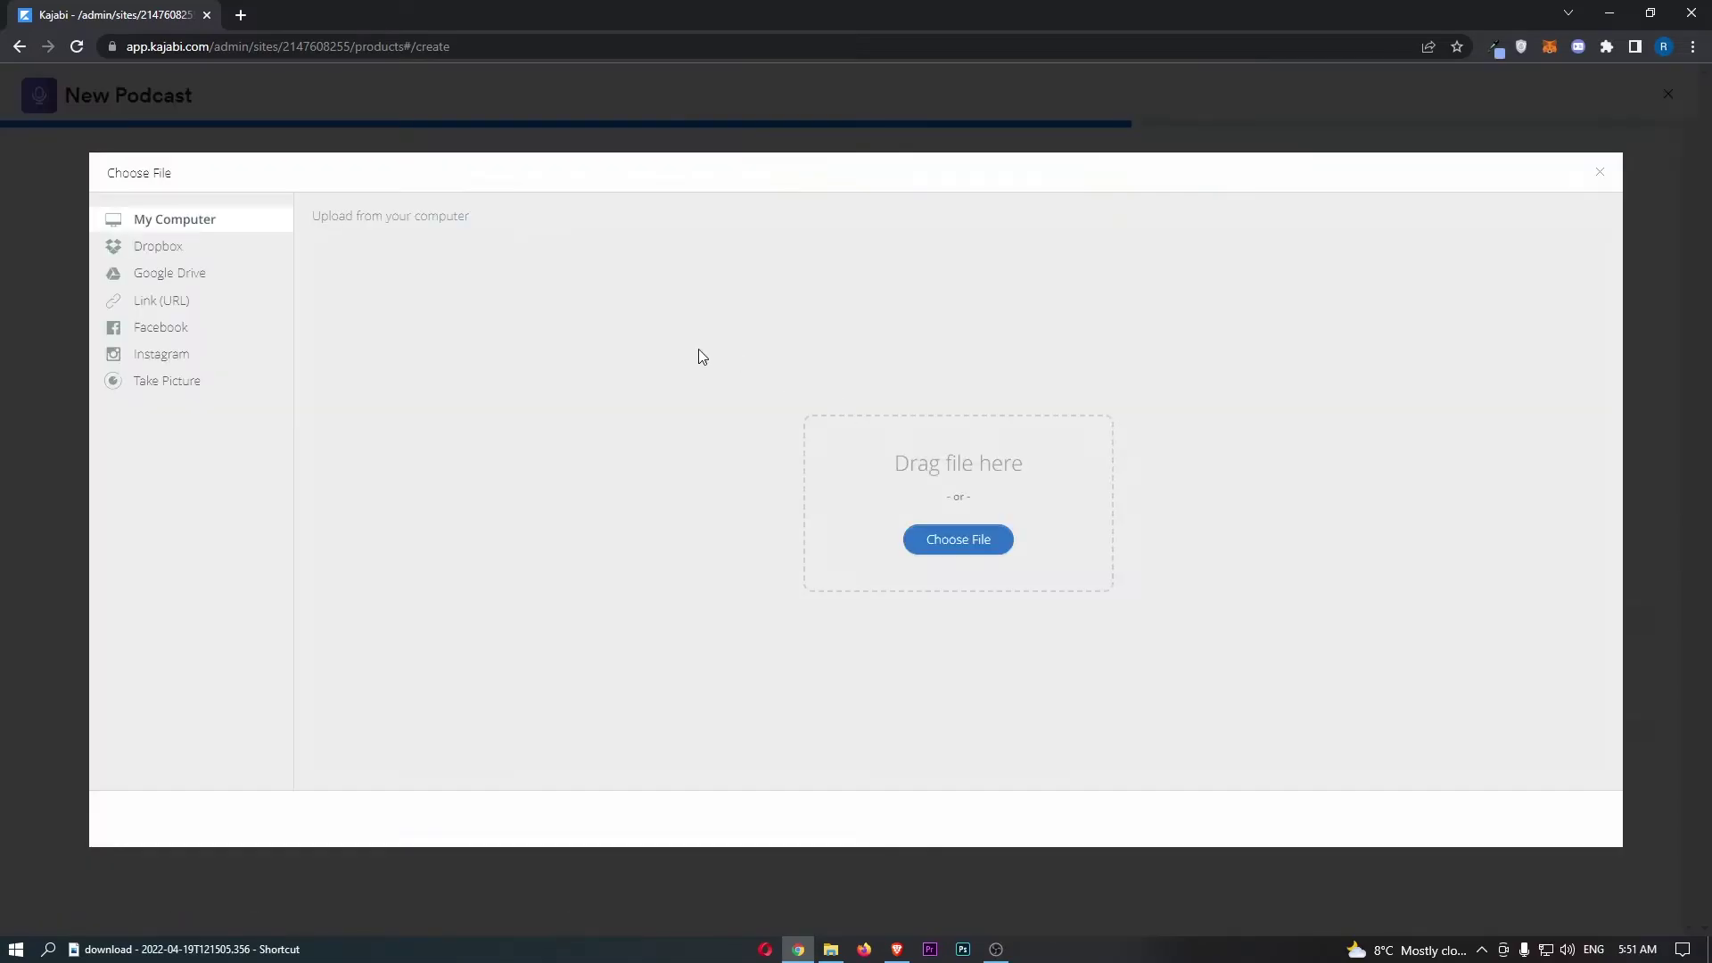
pyautogui.click(927, 543)
pyautogui.press('Return')
pyautogui.moveTo(1003, 418); pyautogui.dragTo(982, 524)
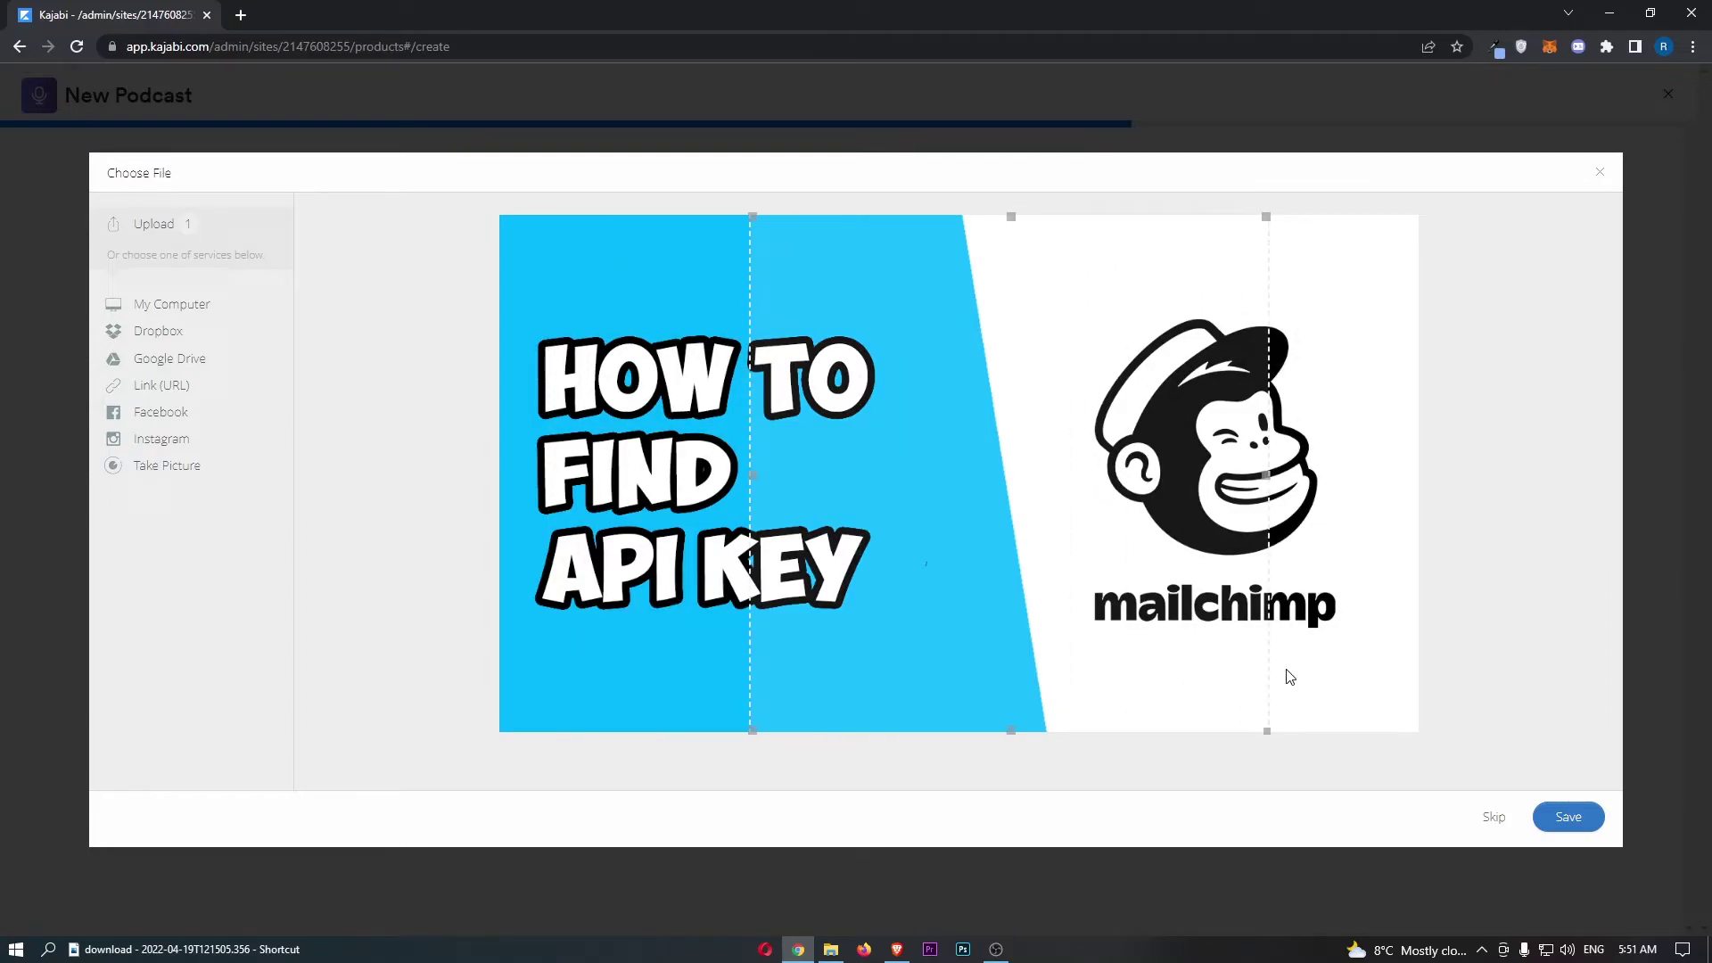
pyautogui.moveTo(1160, 615); pyautogui.dragTo(1343, 638)
pyautogui.click(1566, 813)
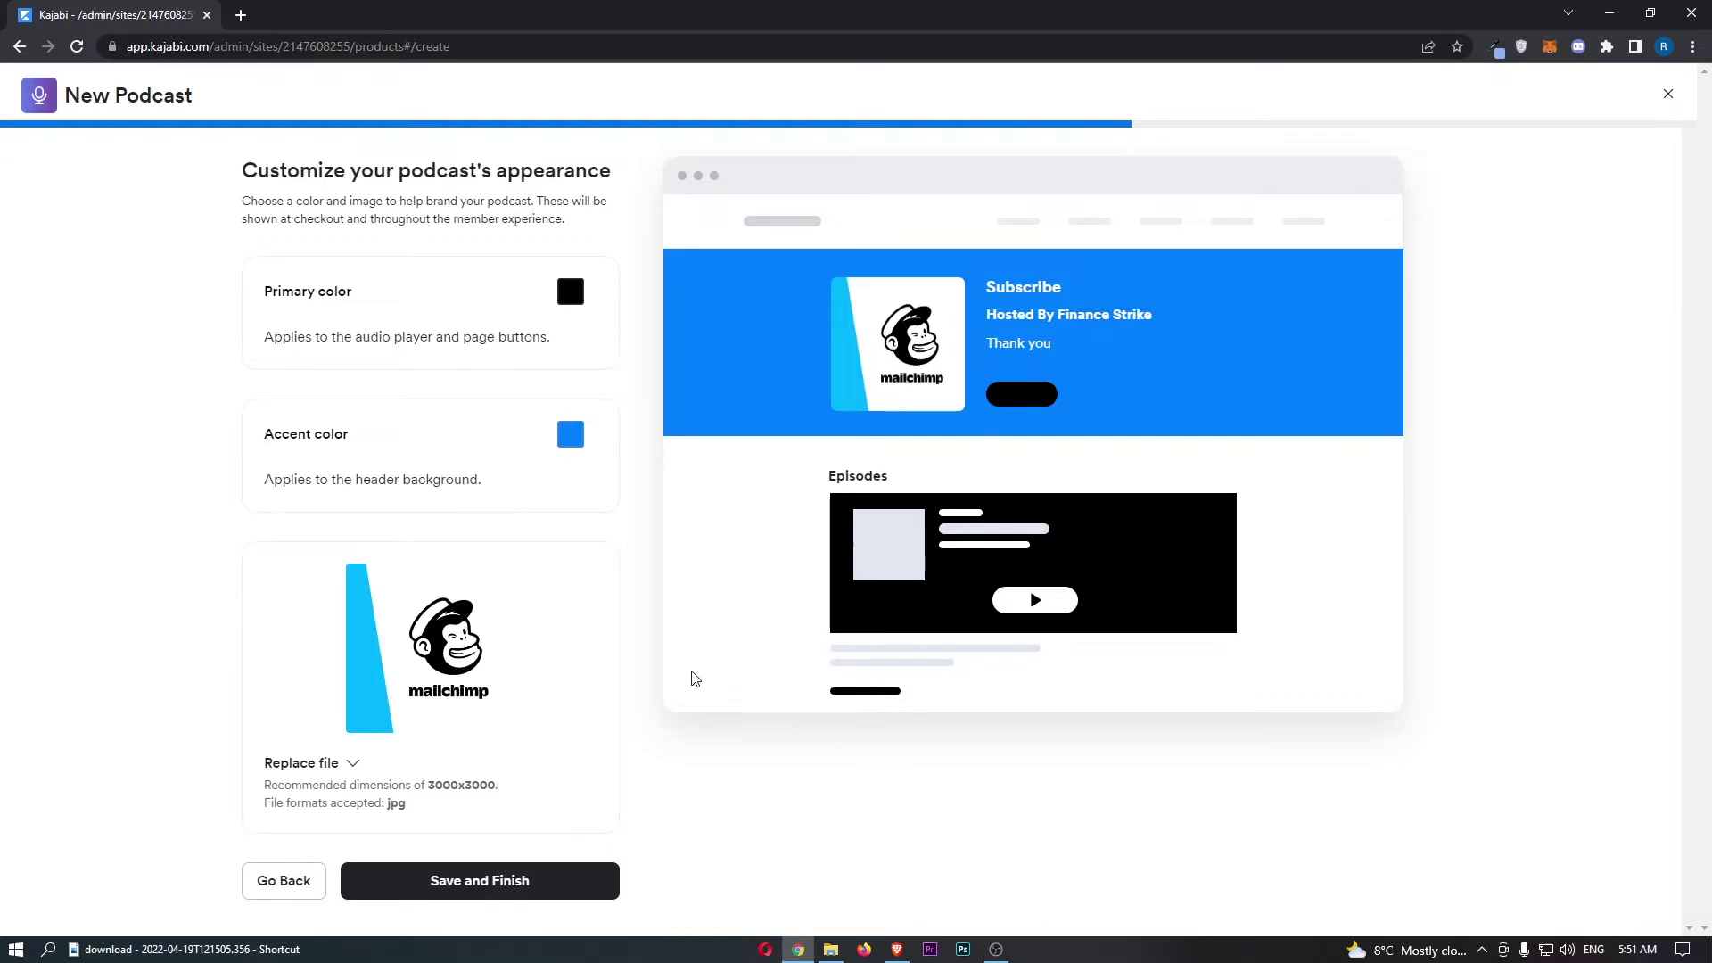
# Save the podcast, then open and dismiss the New episode form without adding an episode
pyautogui.click(533, 887)
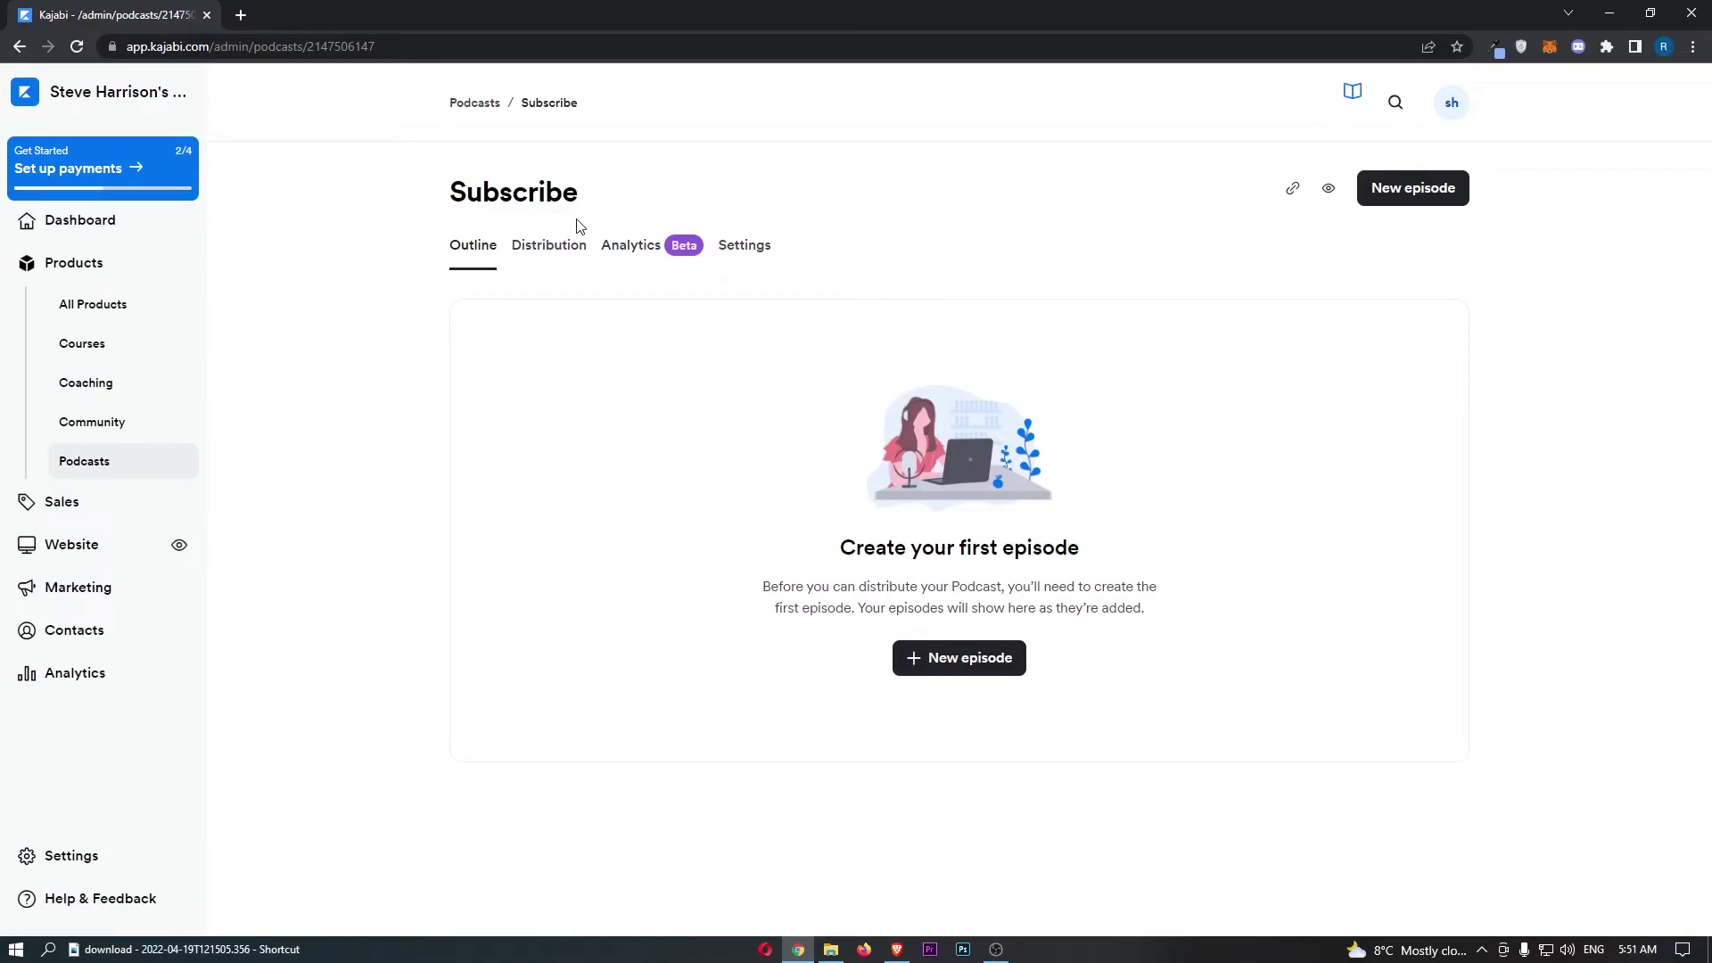
pyautogui.click(989, 662)
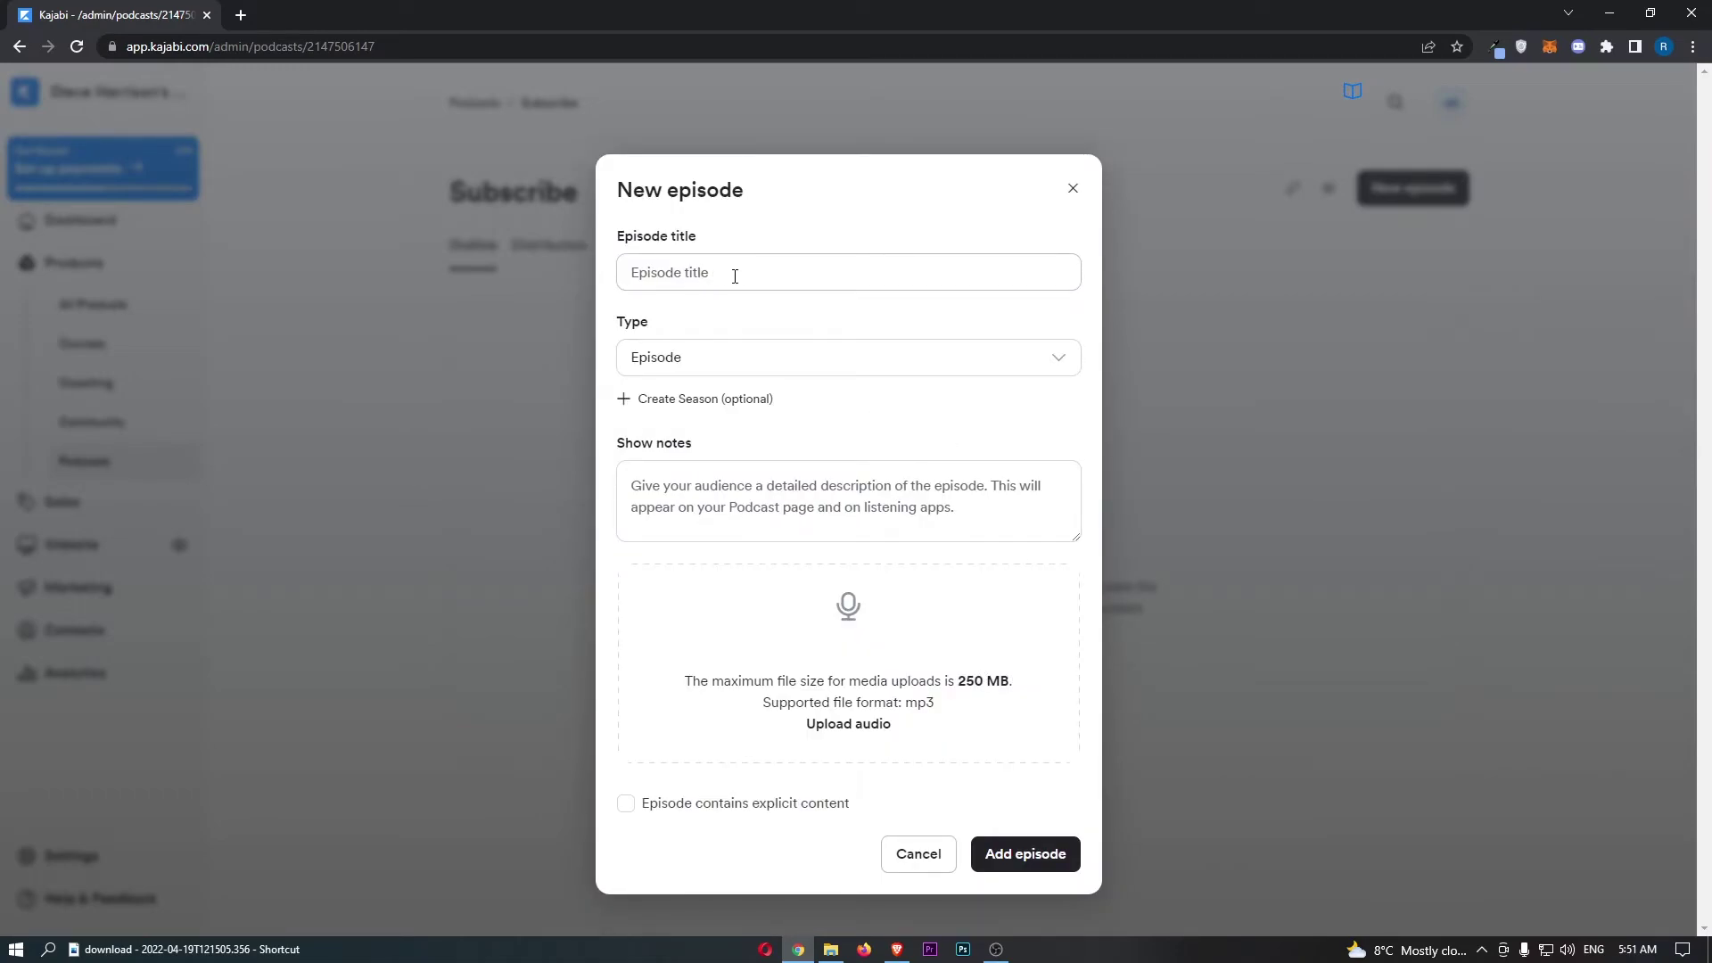
pyautogui.click(753, 365)
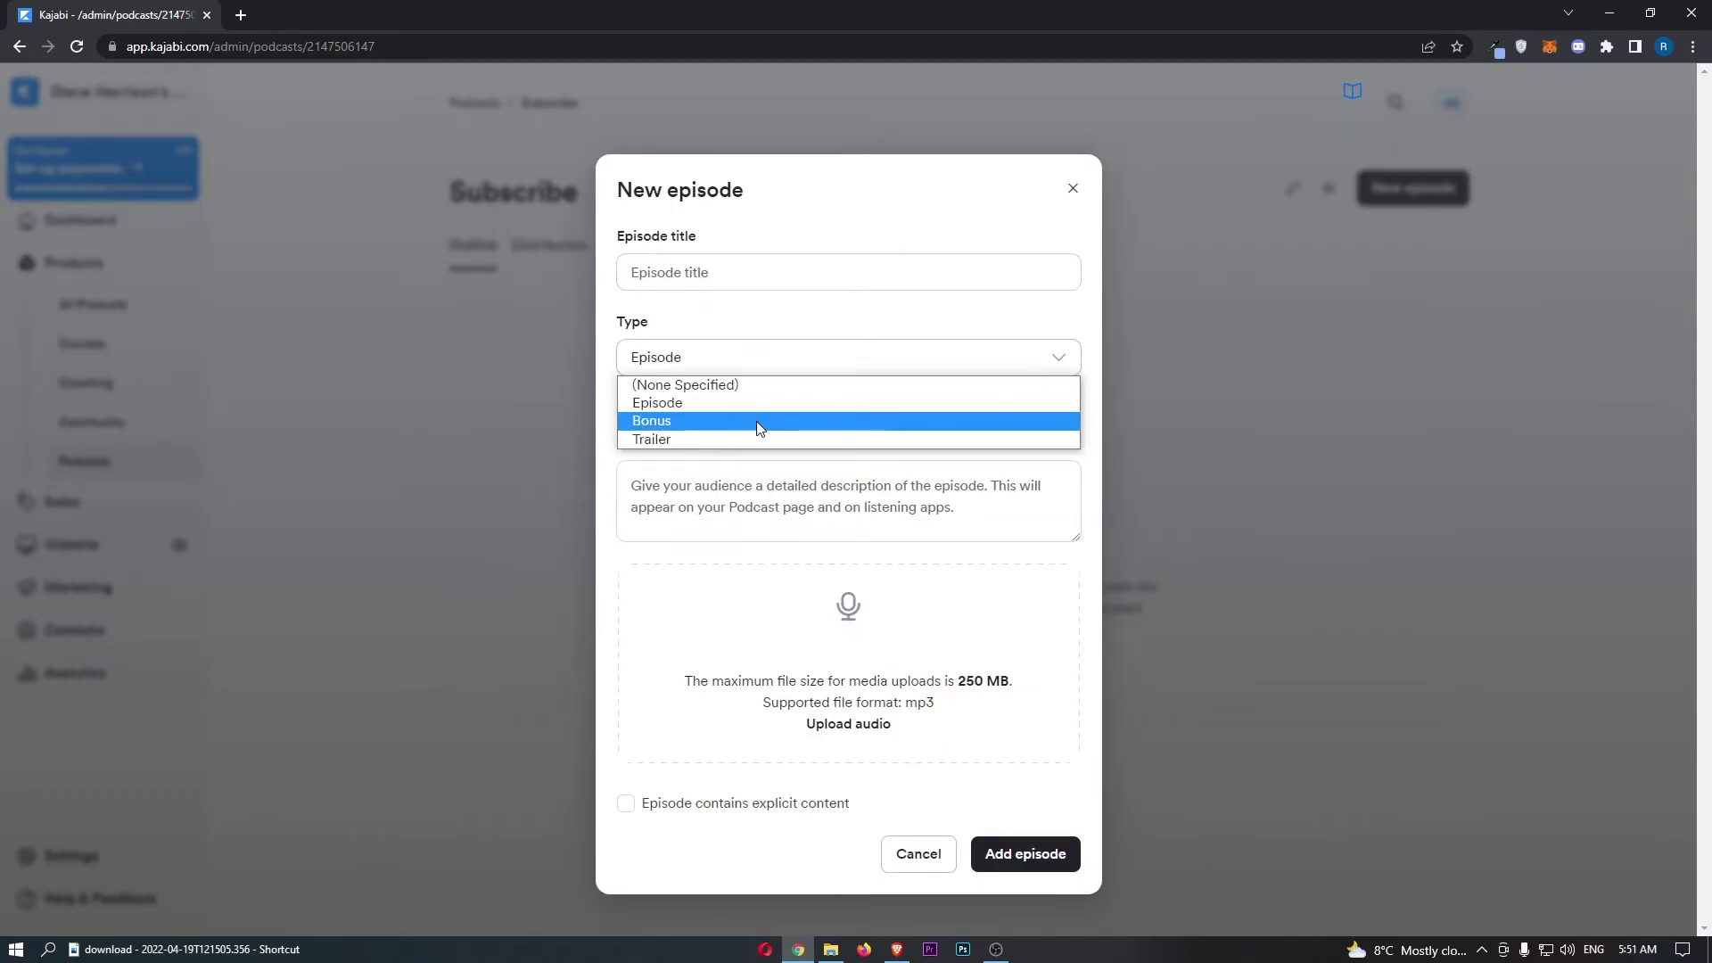
pyautogui.click(759, 366)
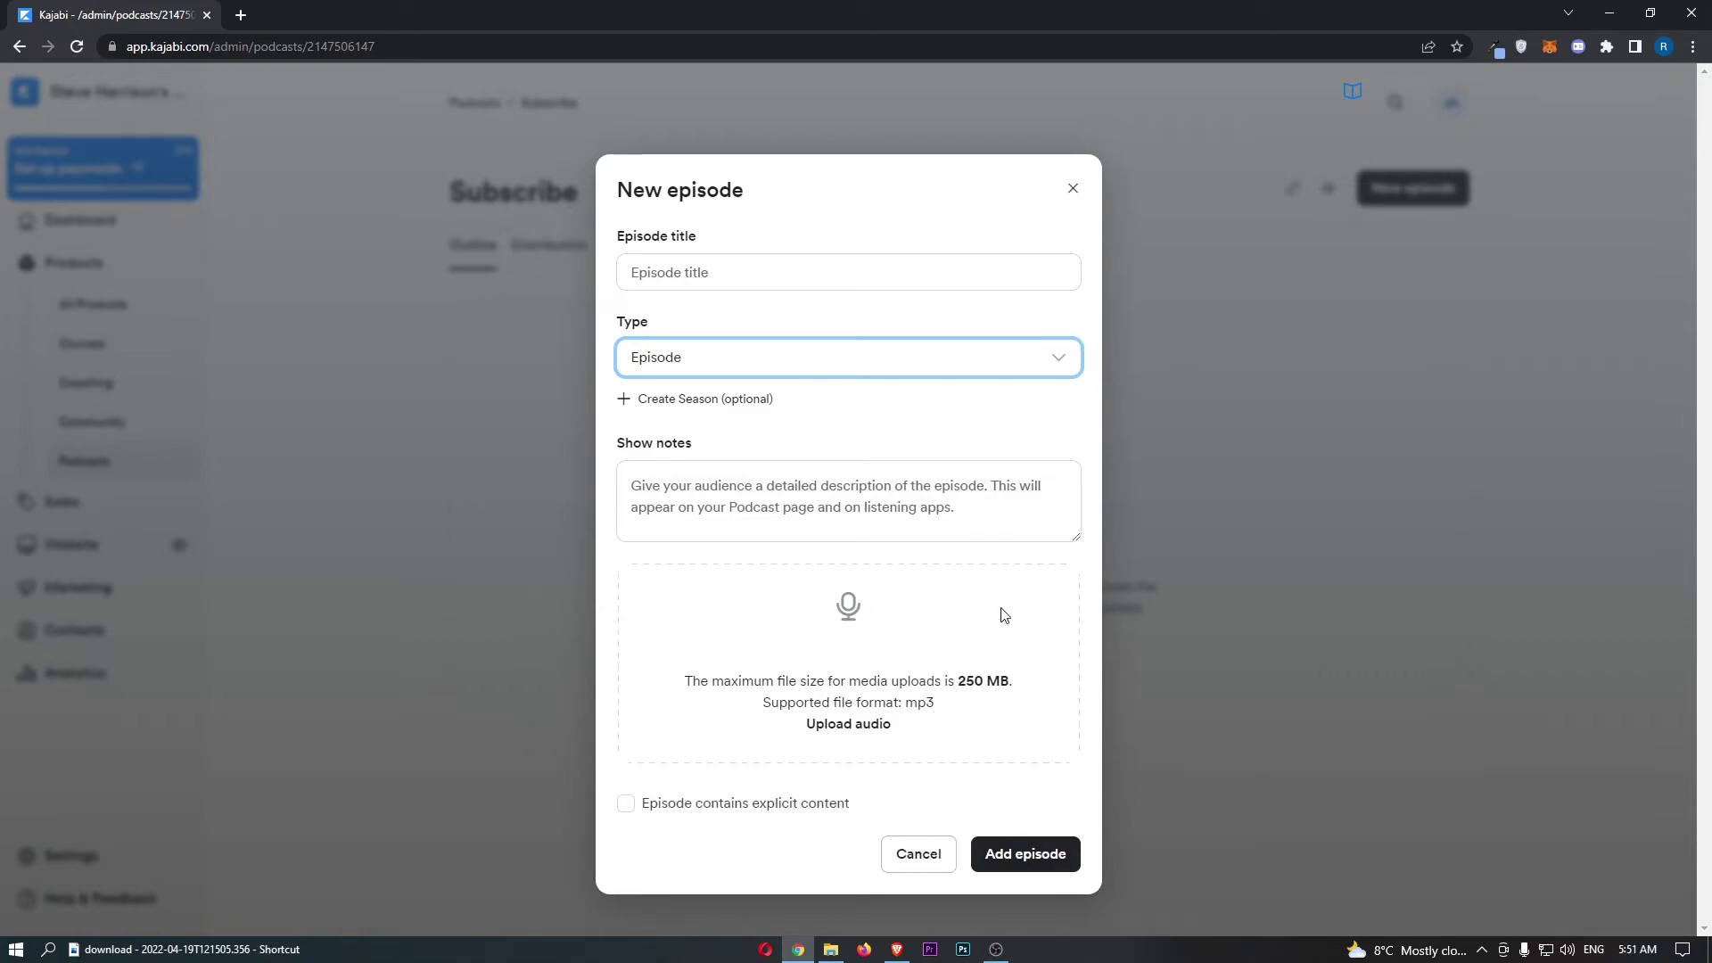
pyautogui.click(1076, 189)
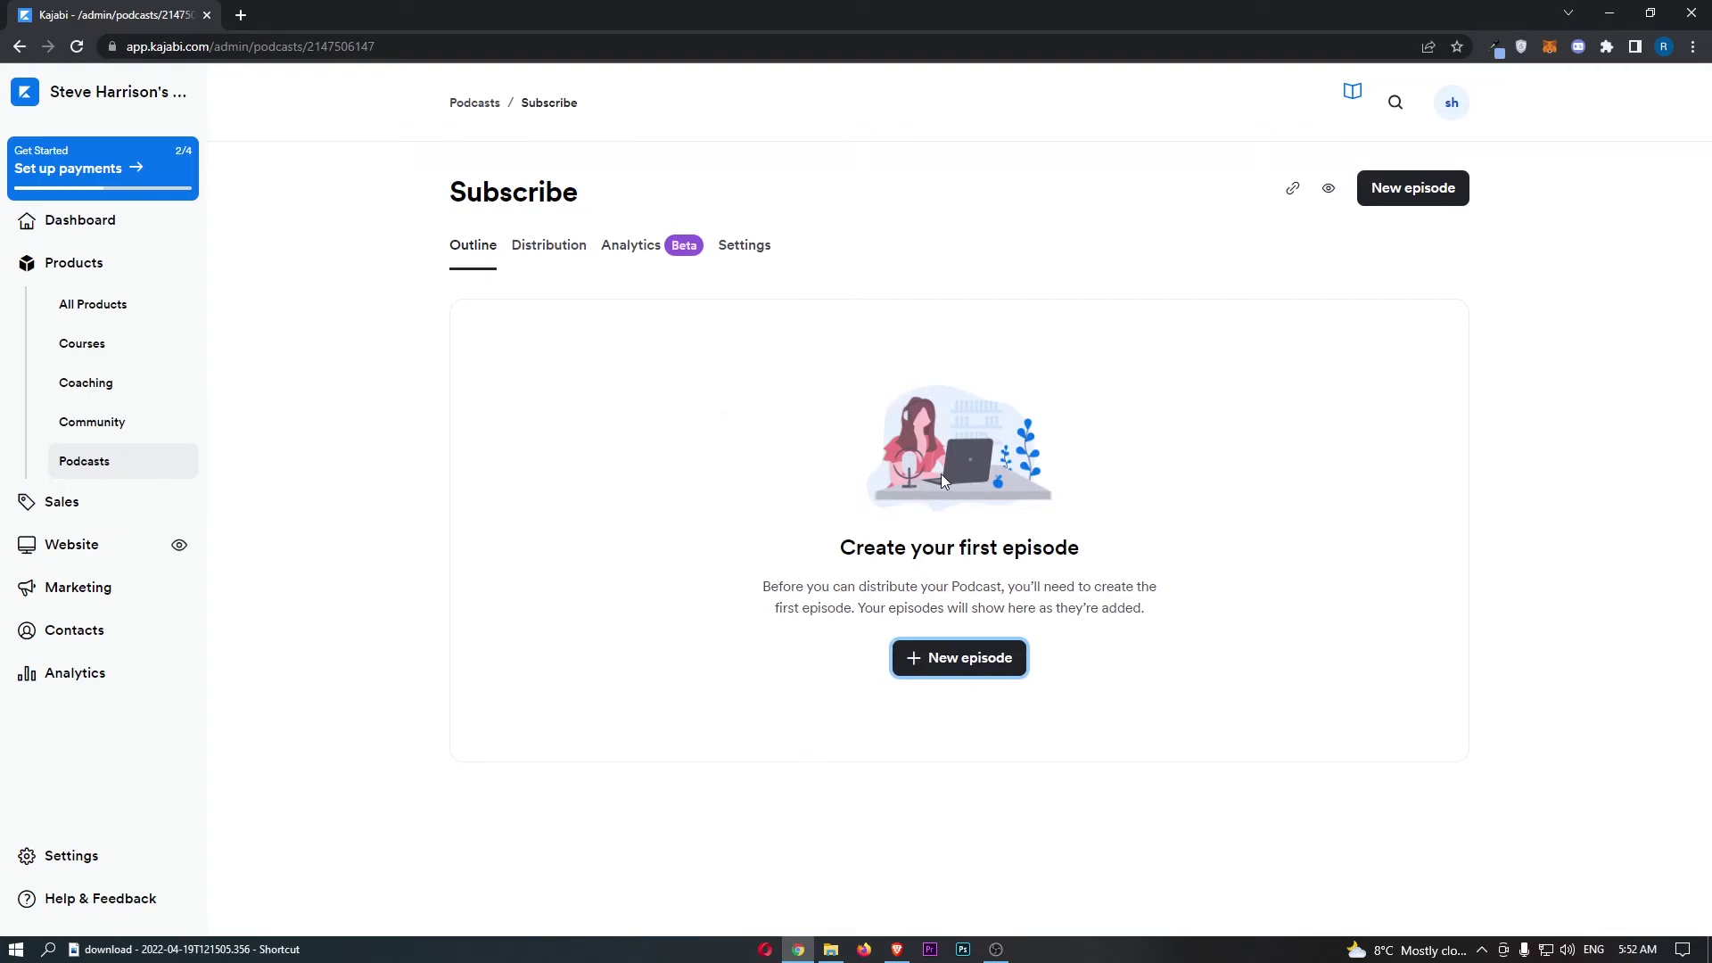
# Review the Distribution tab with the Apple Podcasts directory details expanded
pyautogui.click(570, 245)
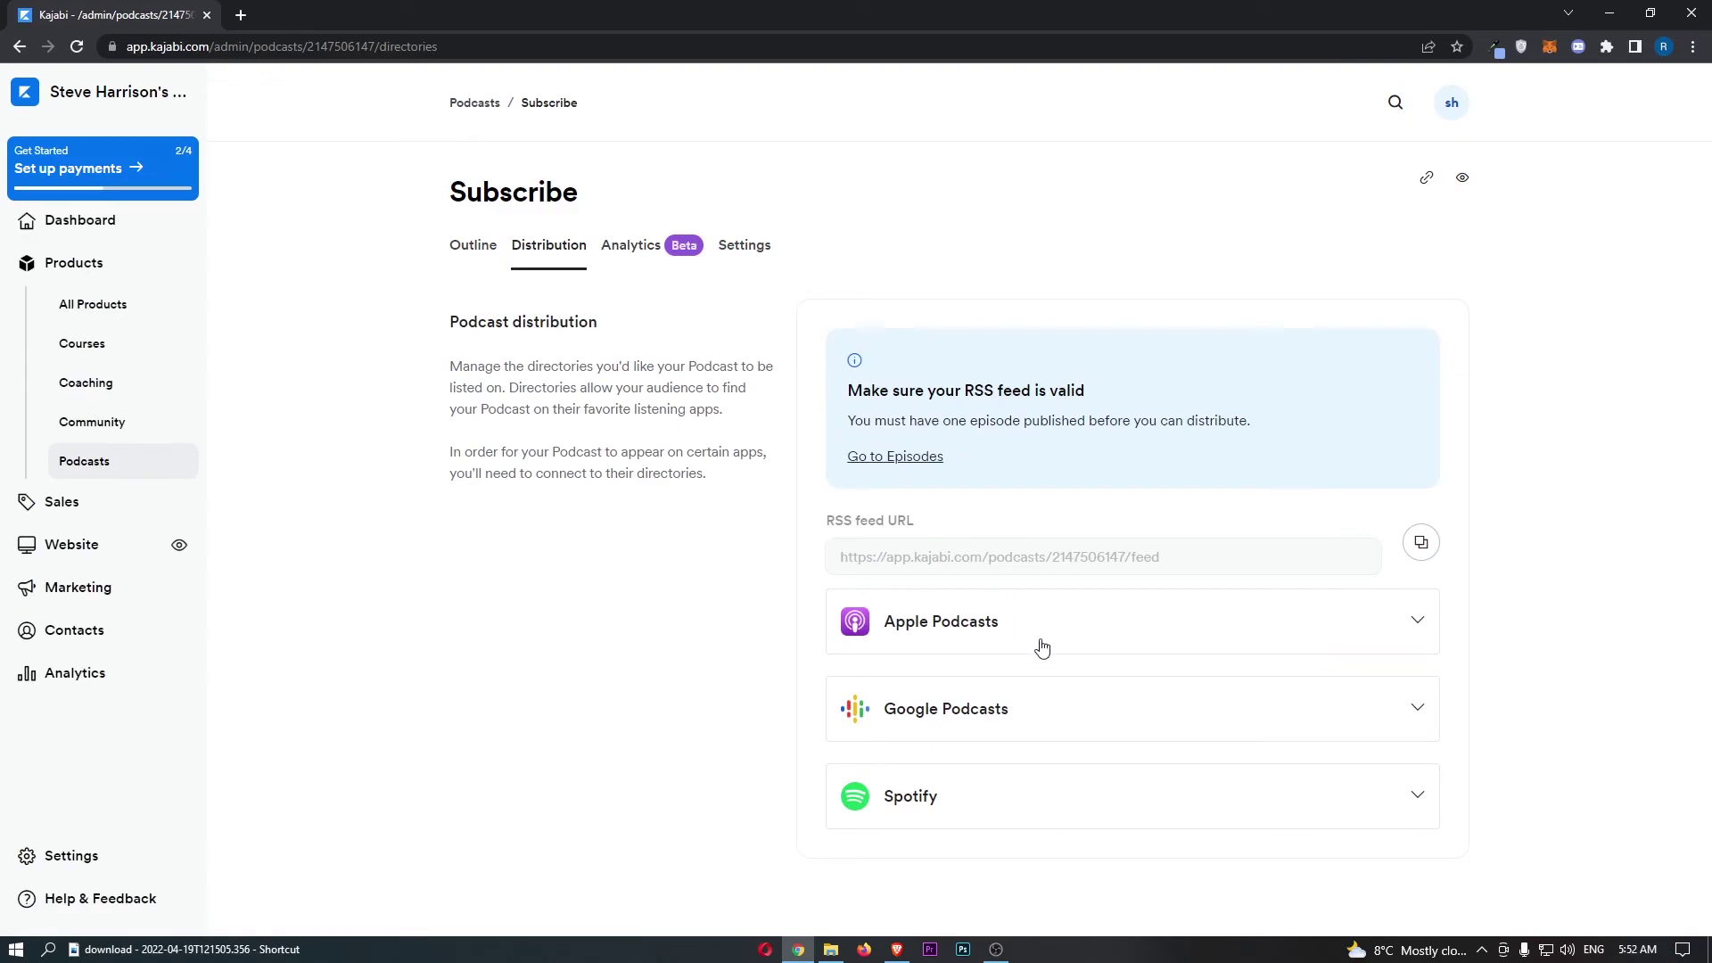
pyautogui.click(1100, 633)
pyautogui.scroll(-2, 1106, 620)
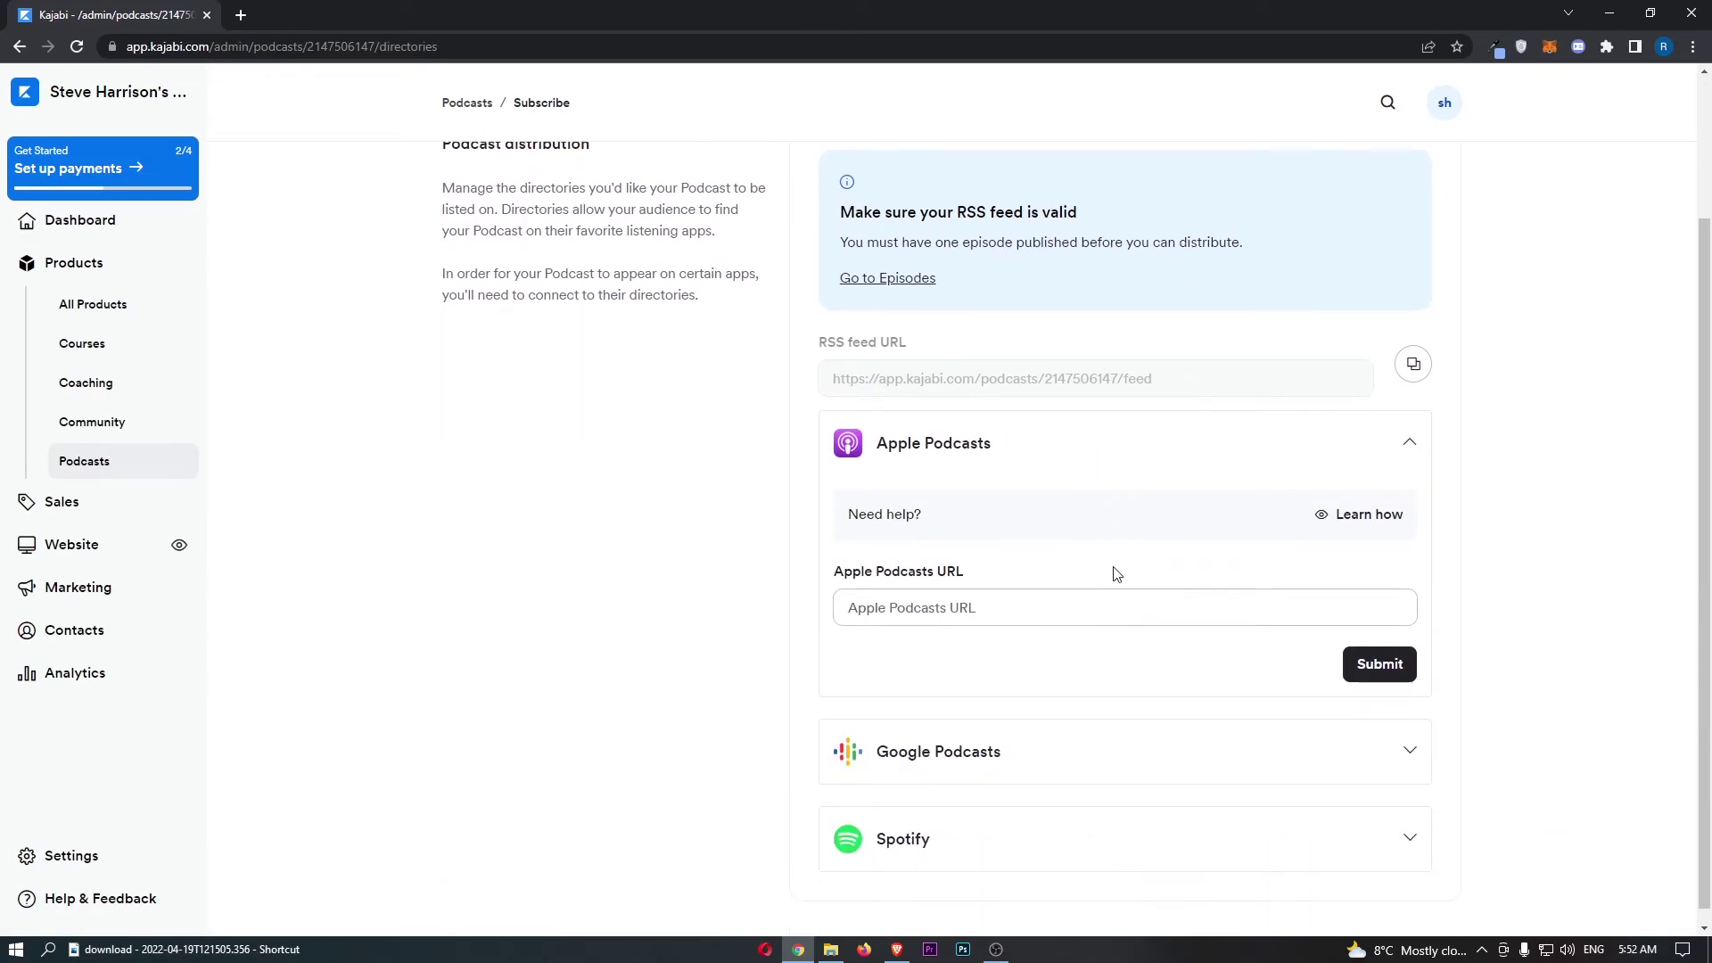
pyautogui.scroll(2, 1117, 573)
# Look through the Analytics charts showing zero downloads and no app, device or country data
pyautogui.click(623, 349)
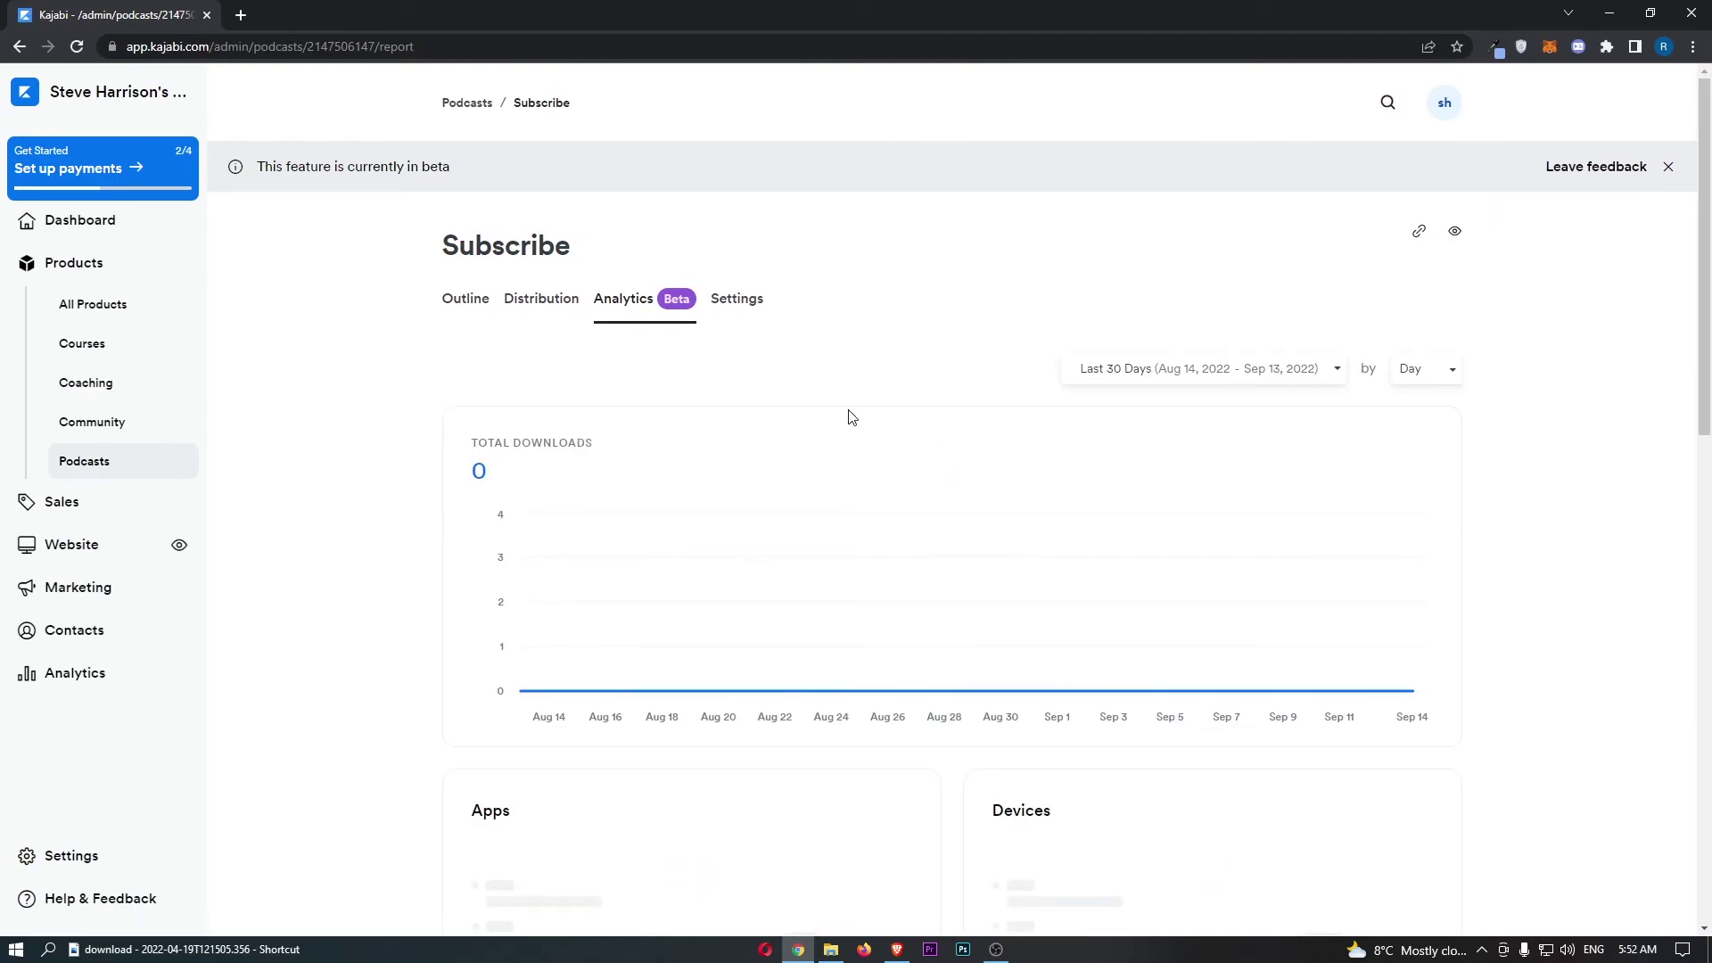
pyautogui.scroll(-7, 850, 415)
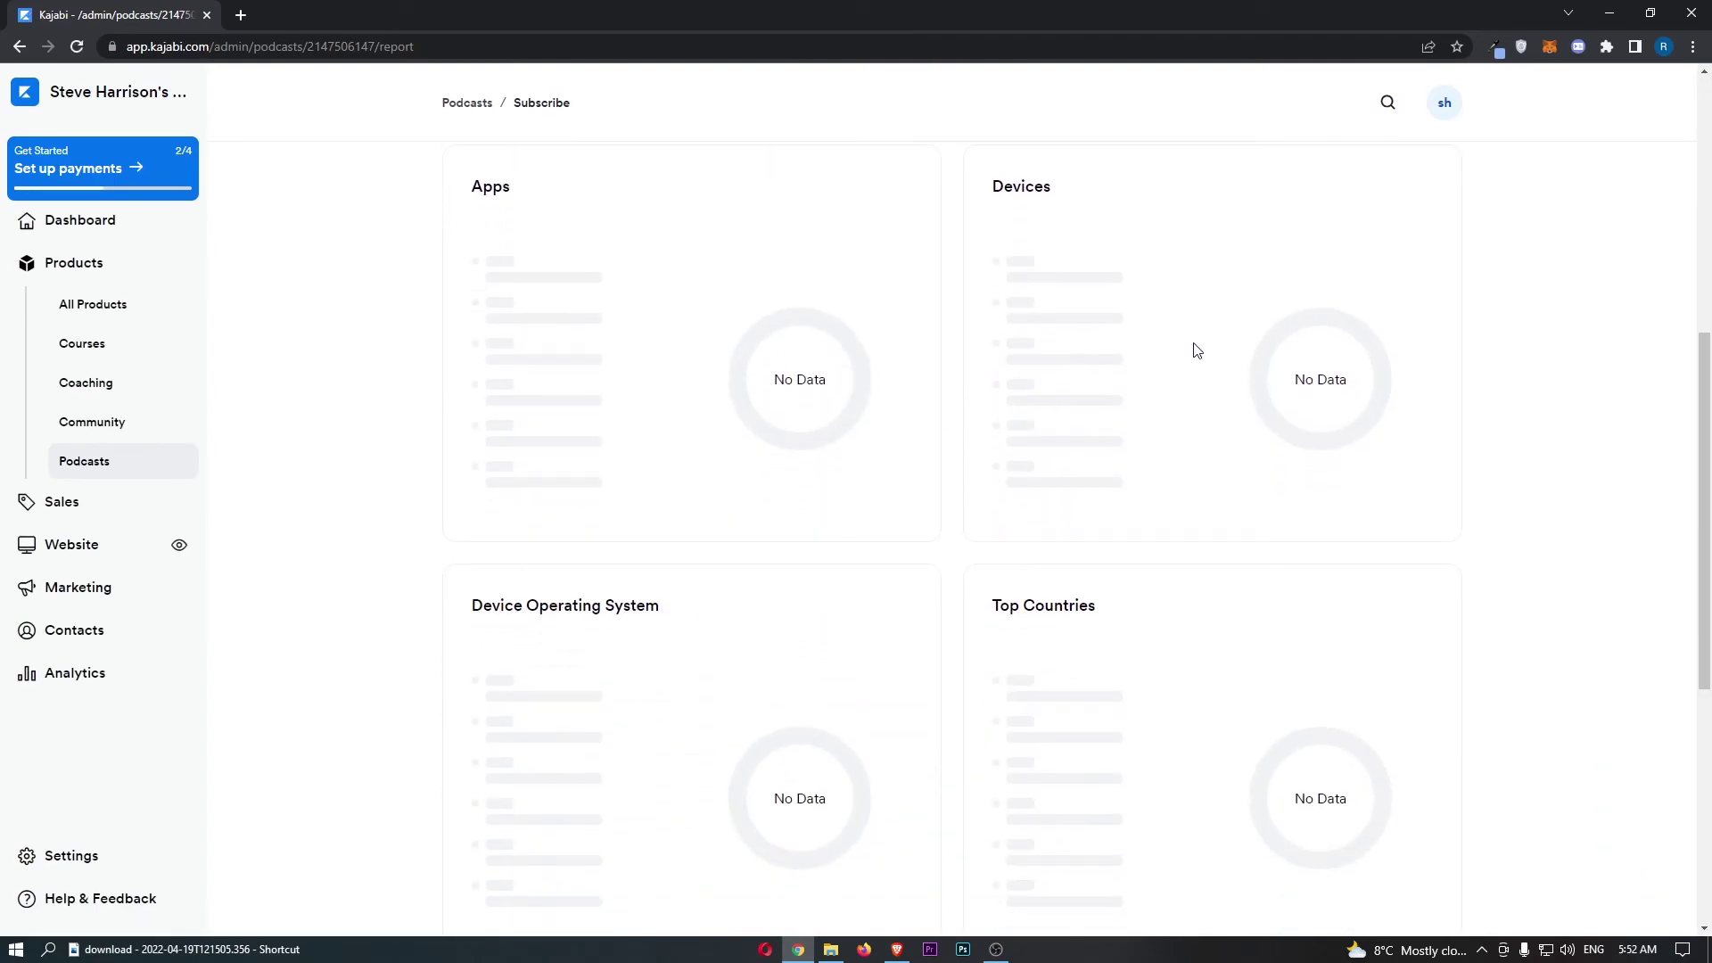
pyautogui.scroll(-8, 1051, 325)
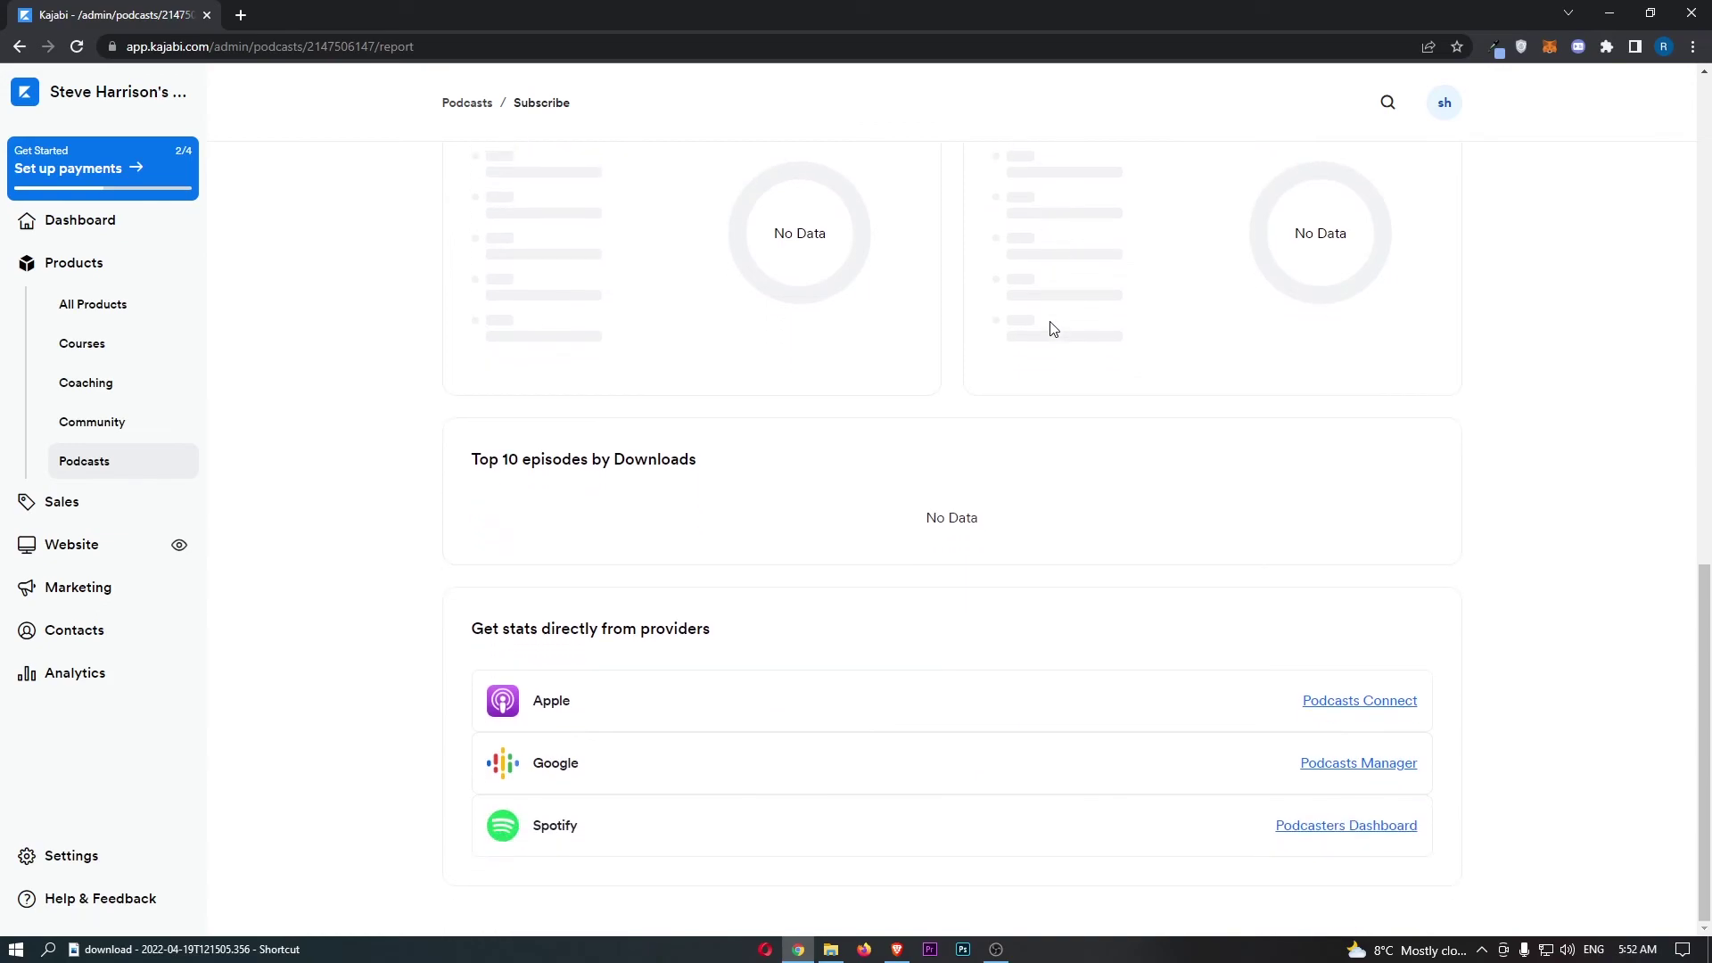
pyautogui.scroll(15, 1069, 351)
# Review the podcast's Settings details and page customization, then return to the Outline
pyautogui.click(754, 303)
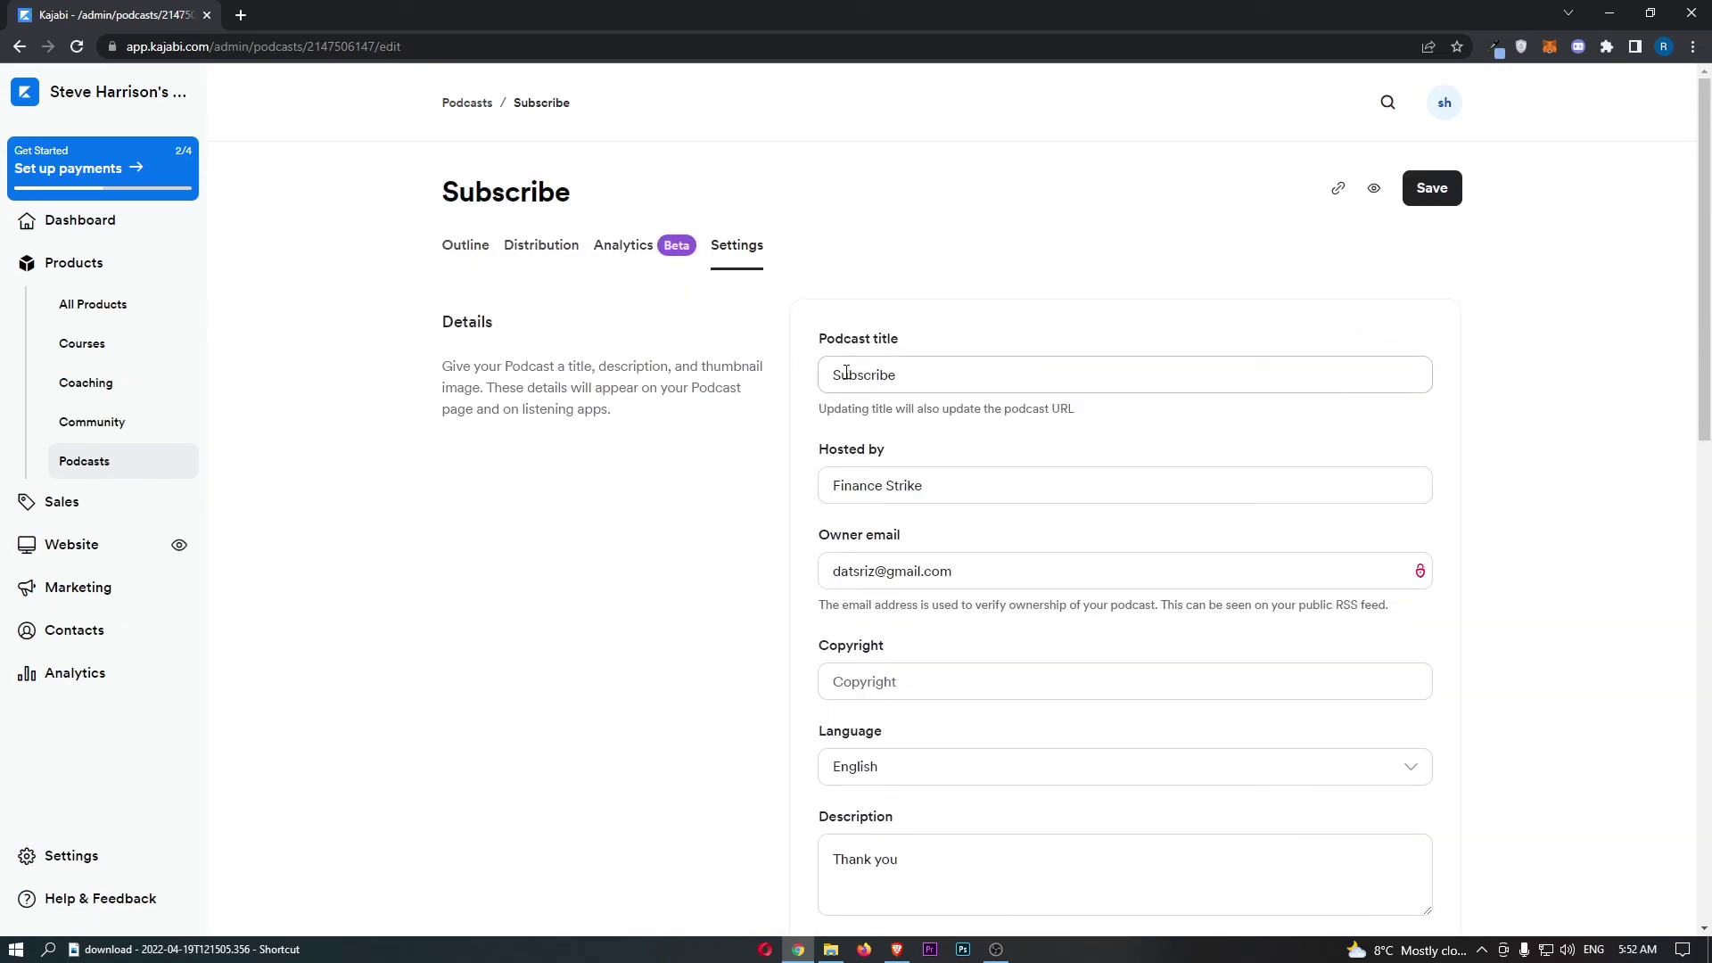
pyautogui.scroll(-4, 859, 368)
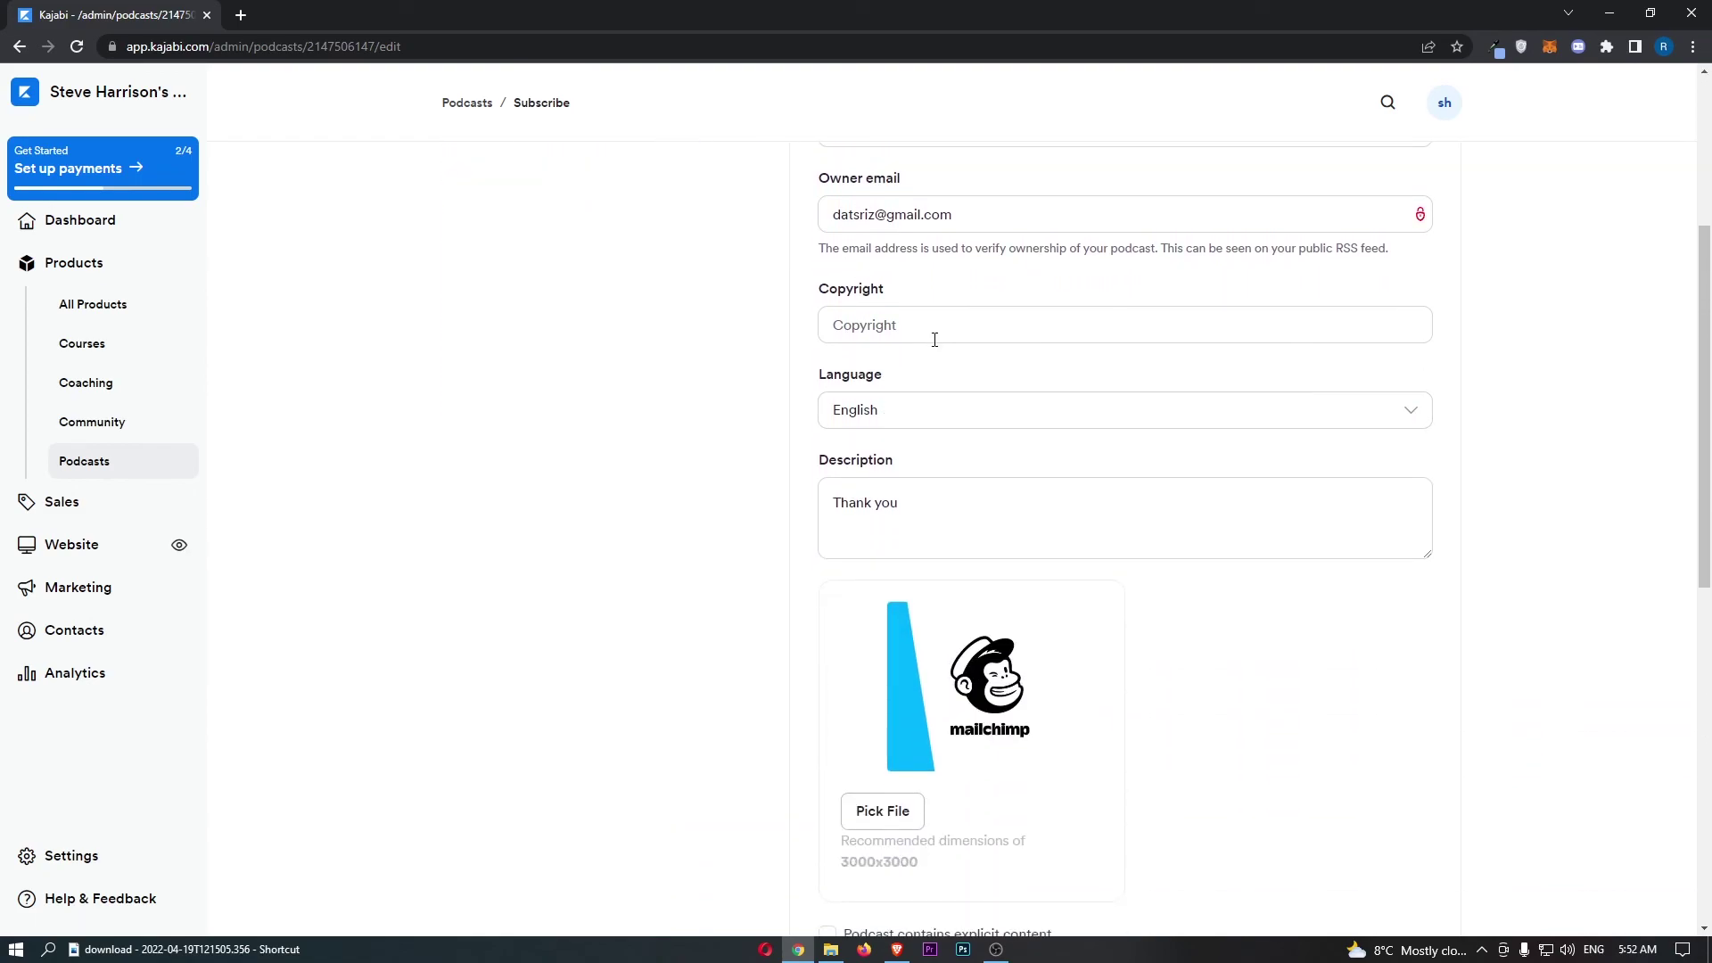
pyautogui.scroll(-4, 932, 337)
pyautogui.scroll(-5, 977, 417)
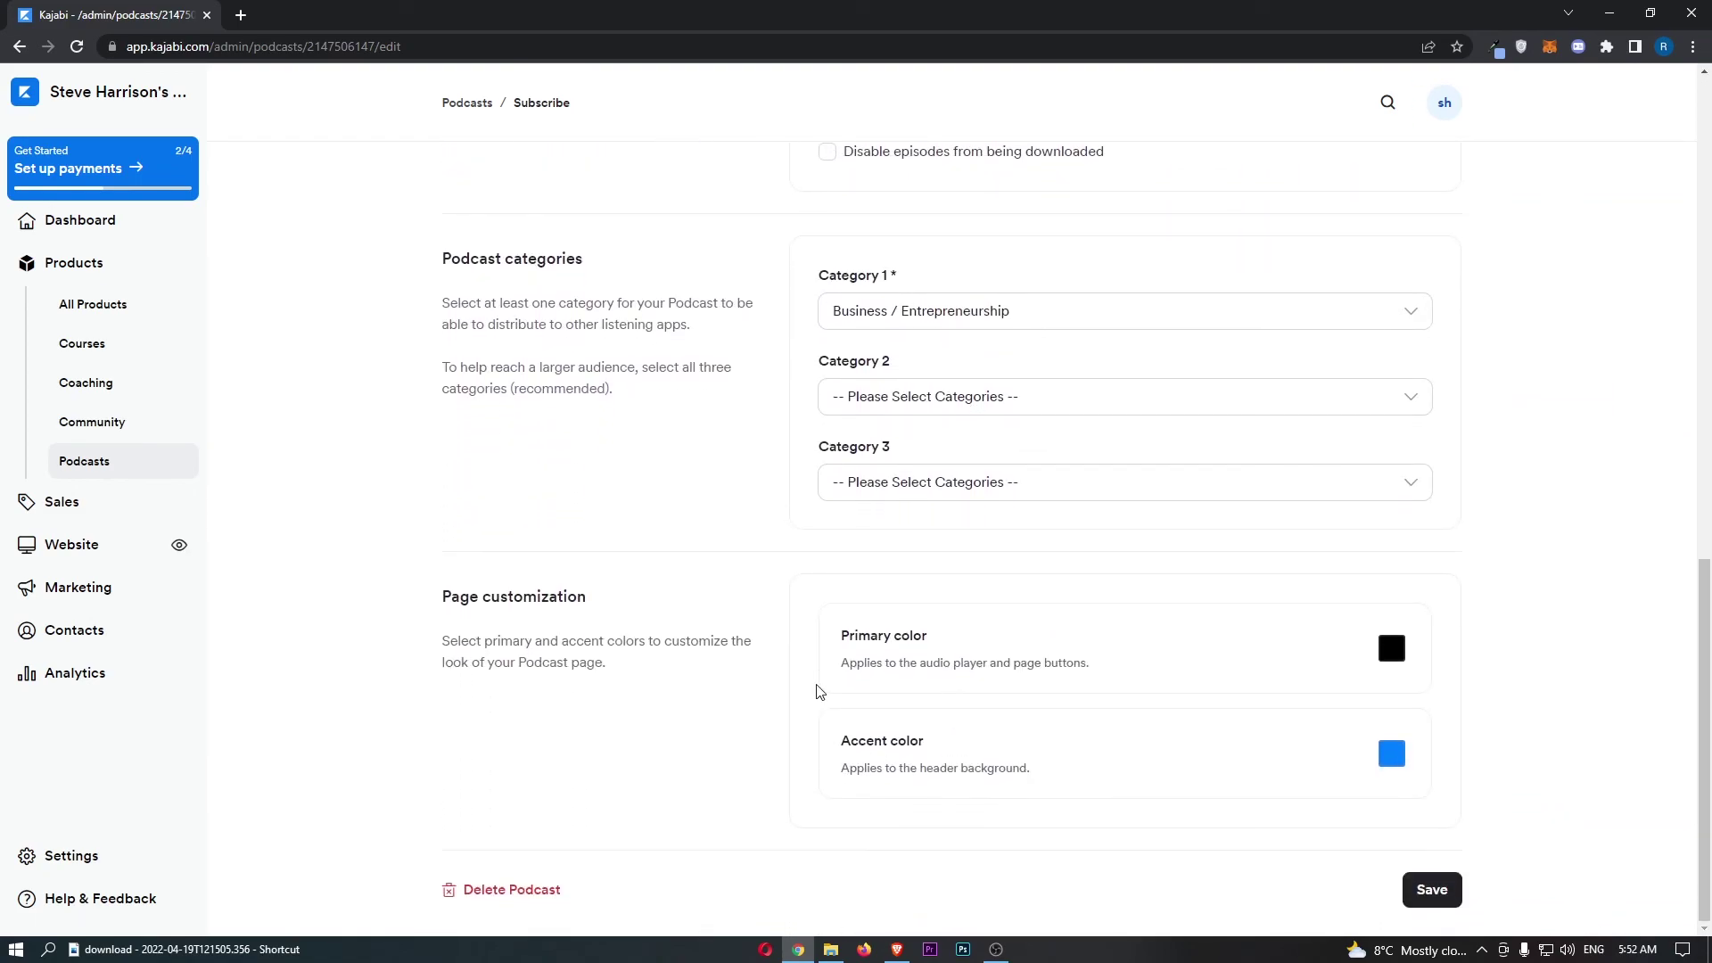
pyautogui.scroll(15, 910, 624)
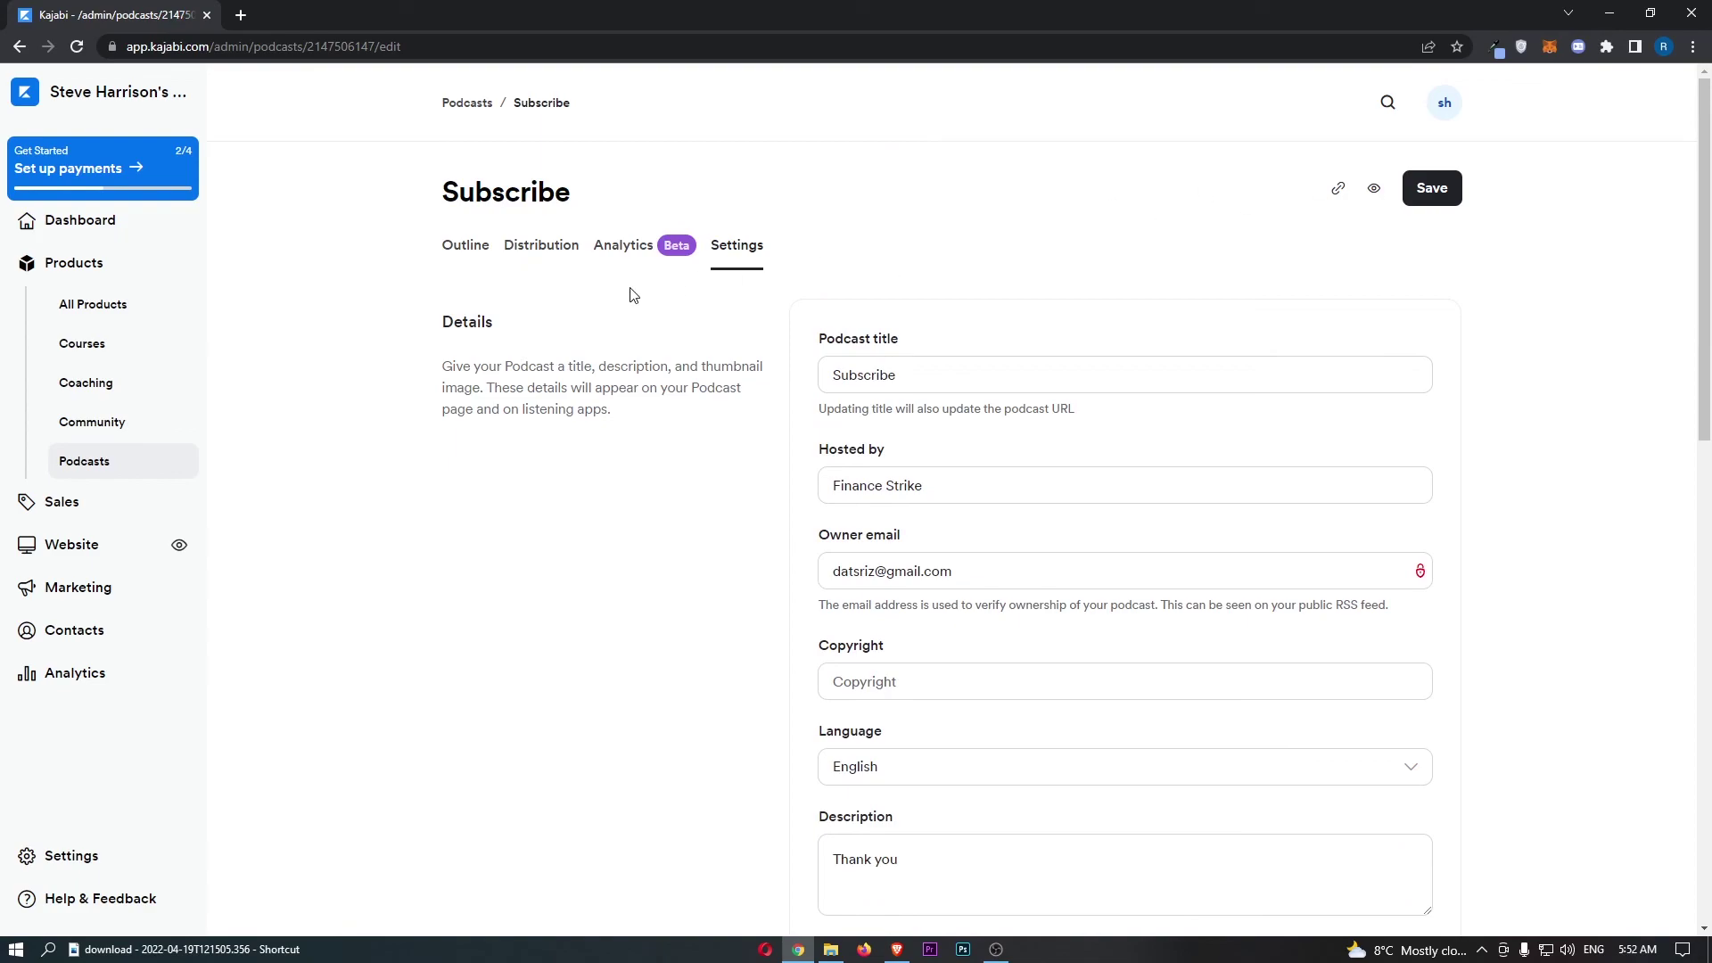
pyautogui.click(460, 248)
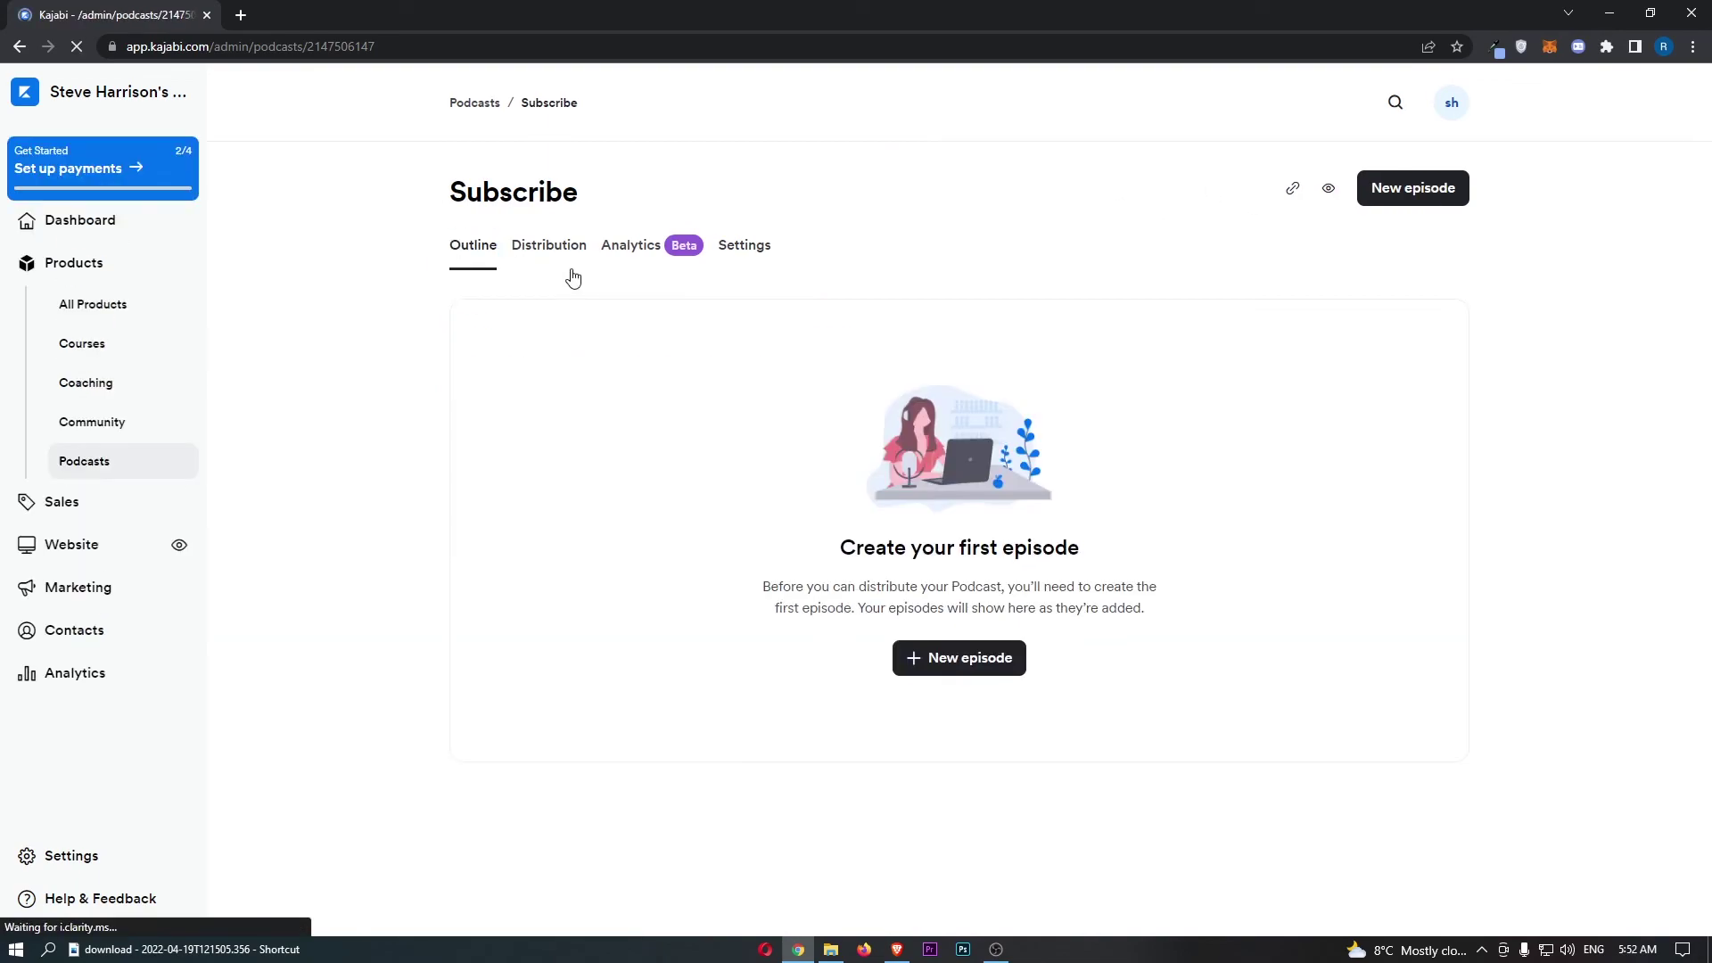